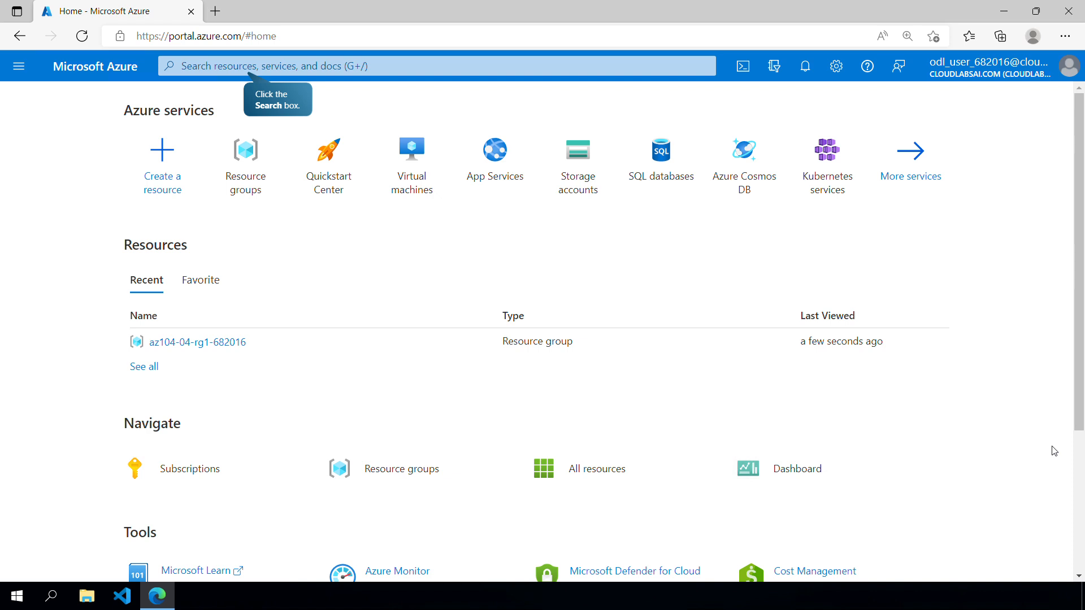
- Start a virtual network named az104-04-vnet1 in resource group az104-04-rg1-682016, region East US, with IPv4 address space 10.40.0.0/20
type("Virtual networks")
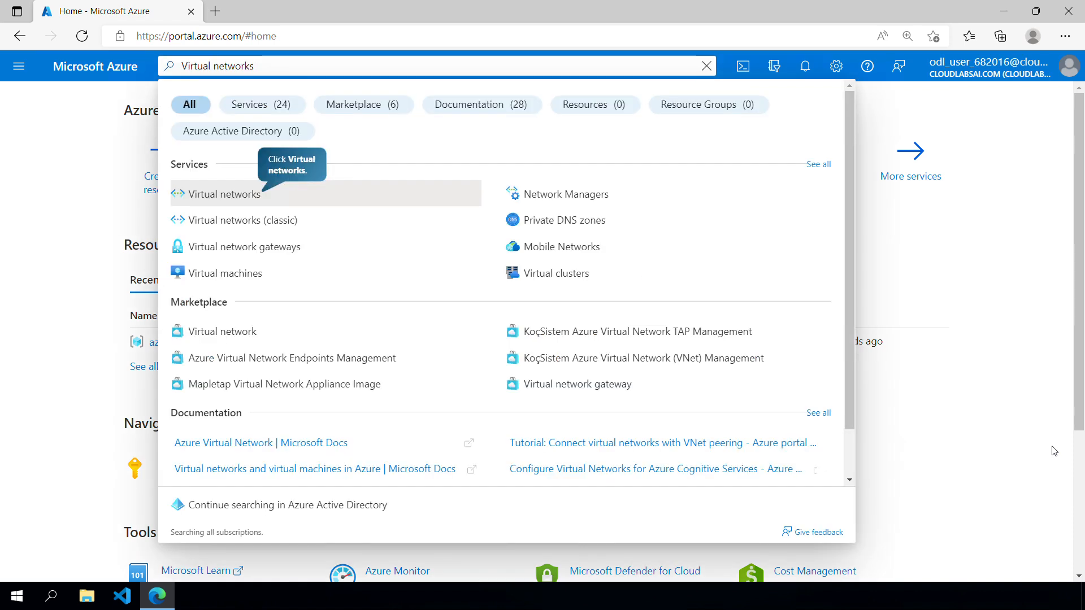
key("Return")
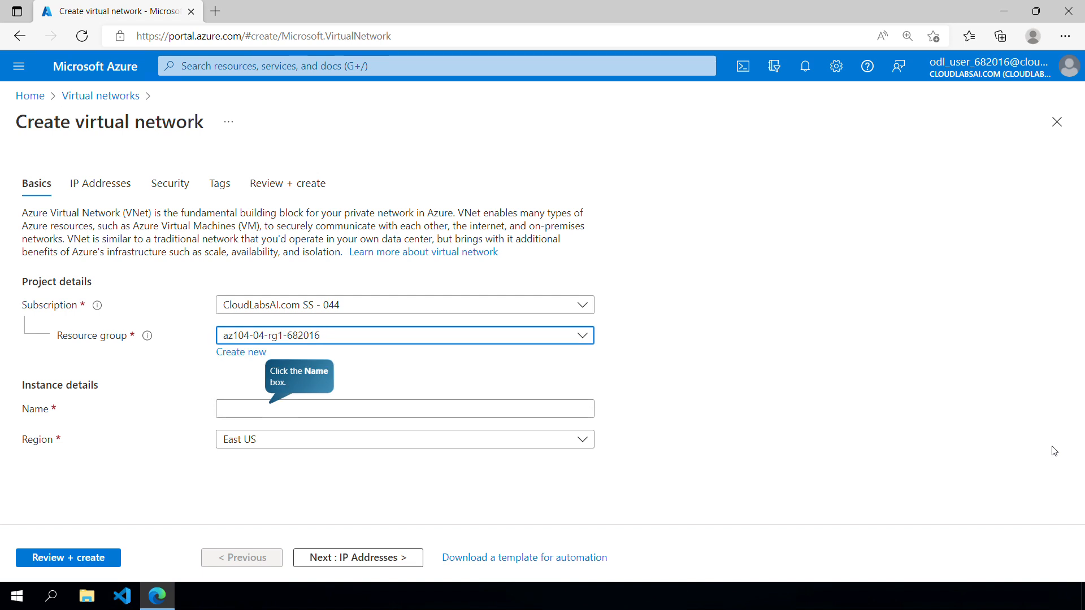
type("az104-04-vnet1")
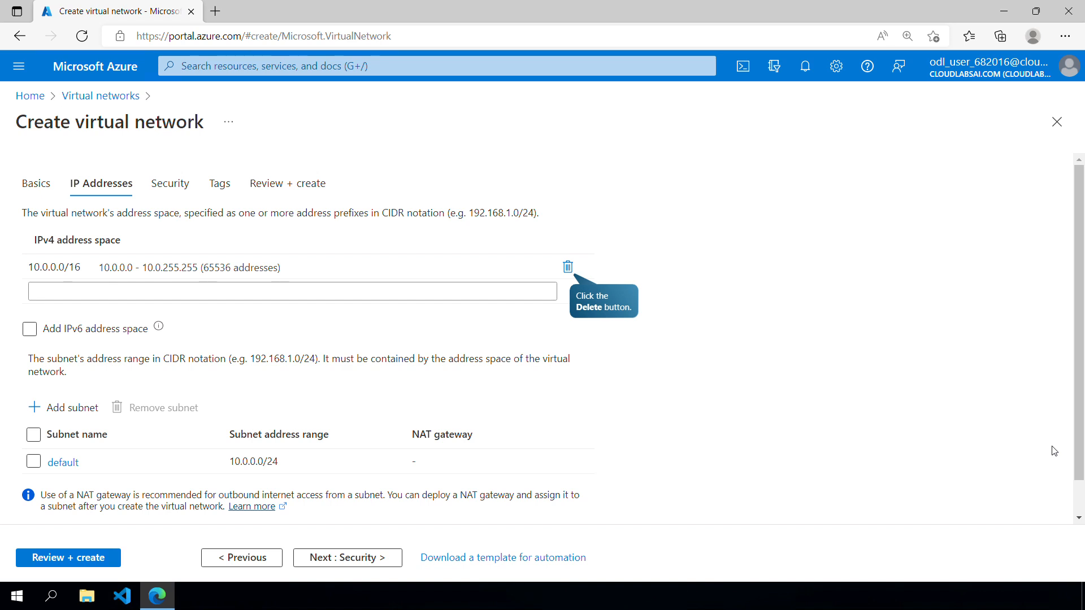
type("10.40.0.0/20")
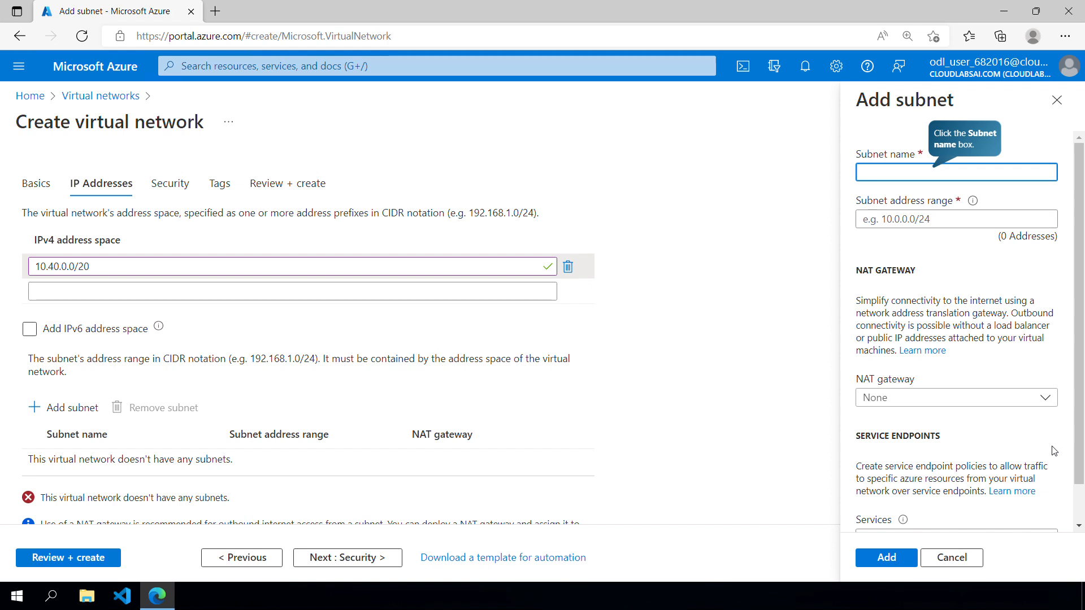
type("subnet0")
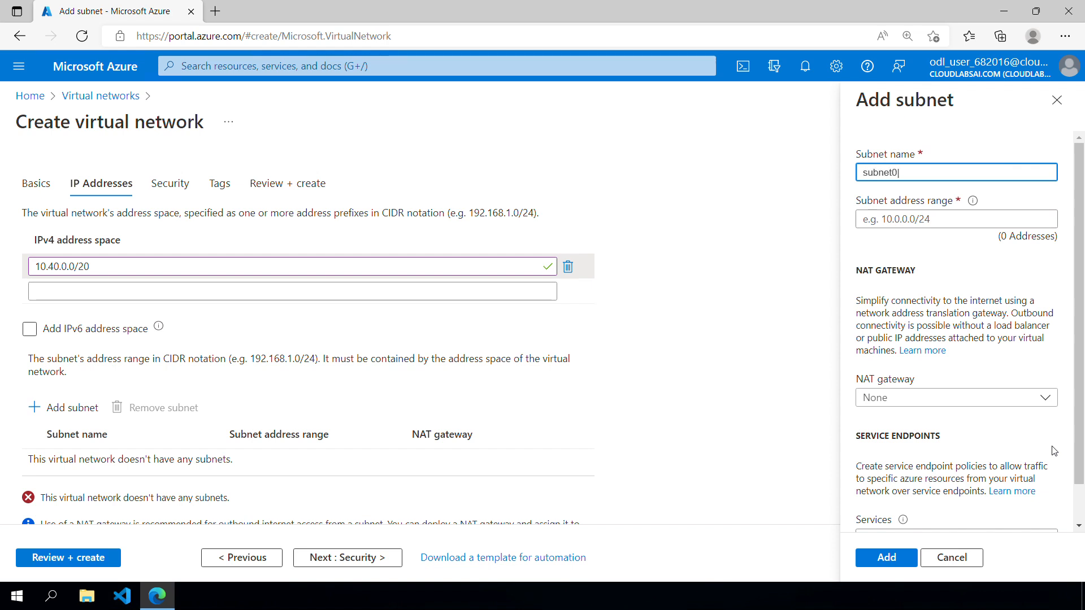
- Add a subnet named subnet0 with address range 10.40.0.0/24 to the new virtual network
key("Tab")
type("10.40.0.0/24")
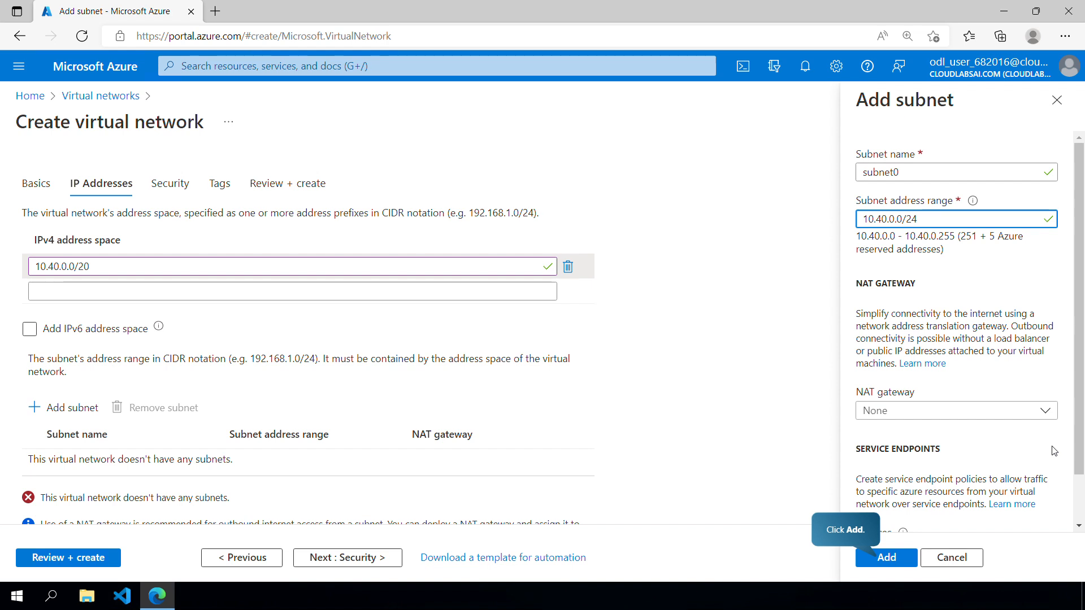
key("Return")
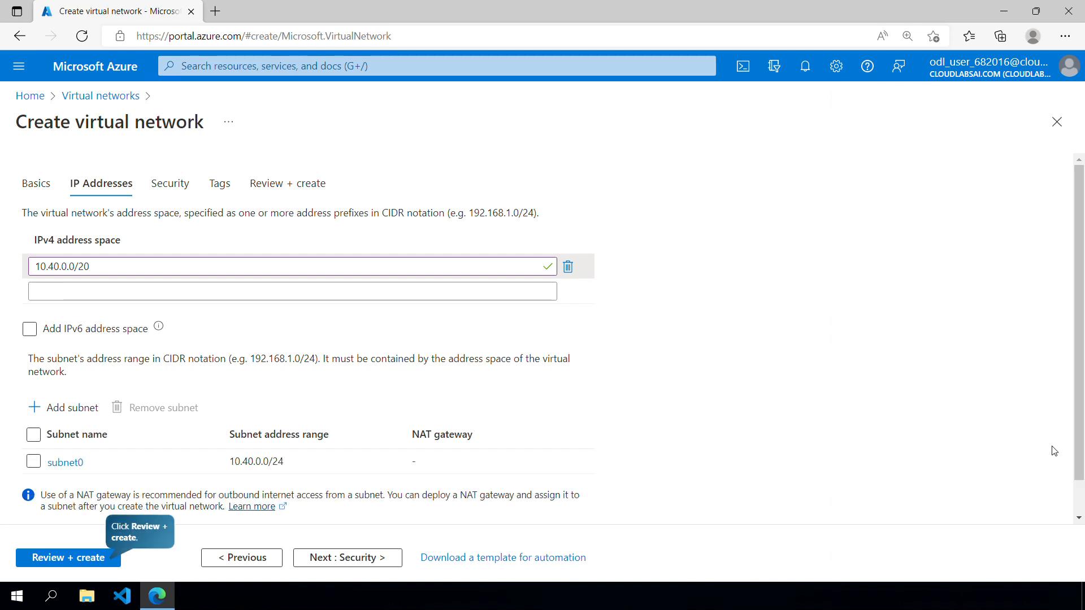
- Deploy the reviewed virtual network and add a second subnet named subnet1 with the range 10.40.1.0/24
key("Return")
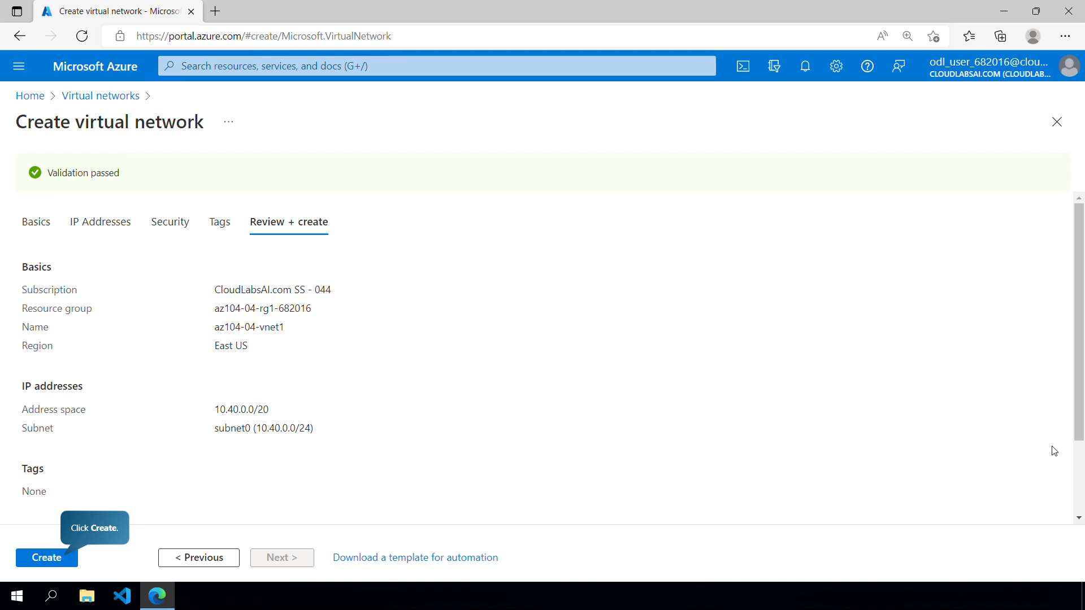
key("Return")
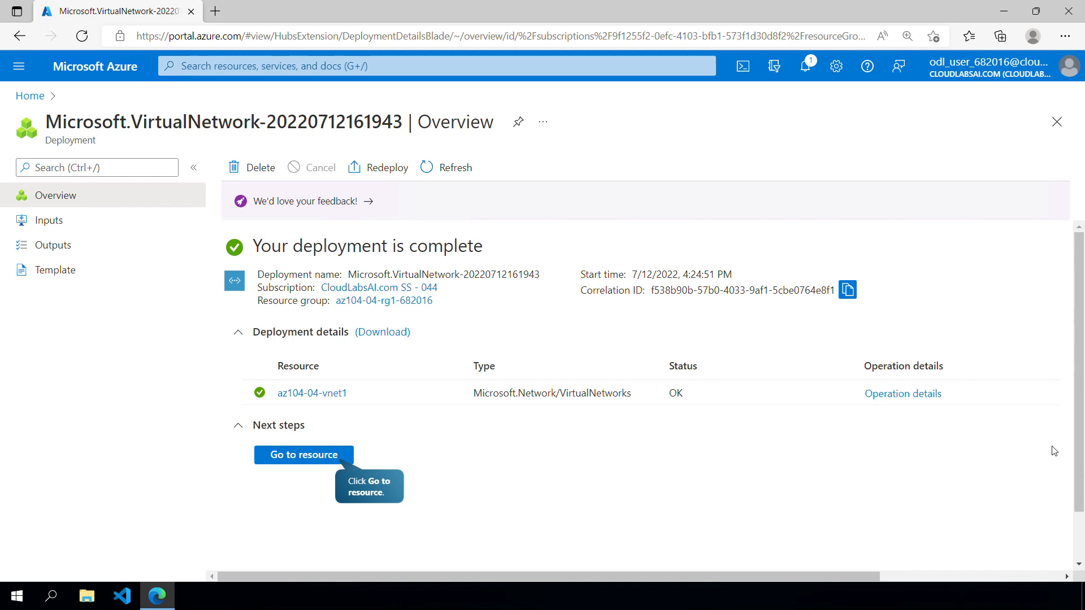
key("Return")
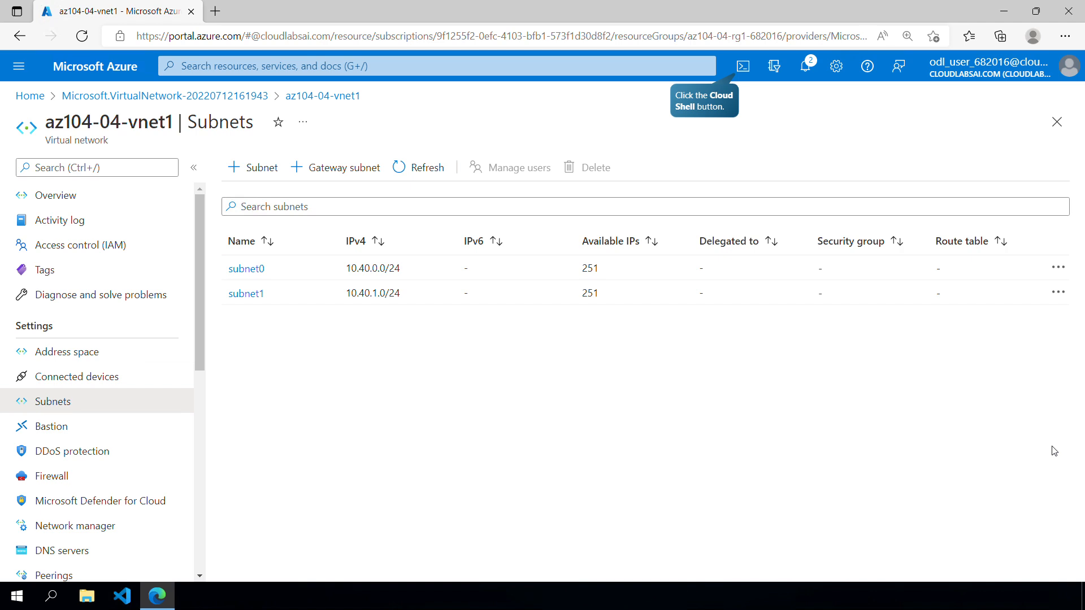
- Set up a PowerShell Cloud Shell in East US with new storage account cloudshell682016 and file share fileshare in the existing resource group
key("Right")
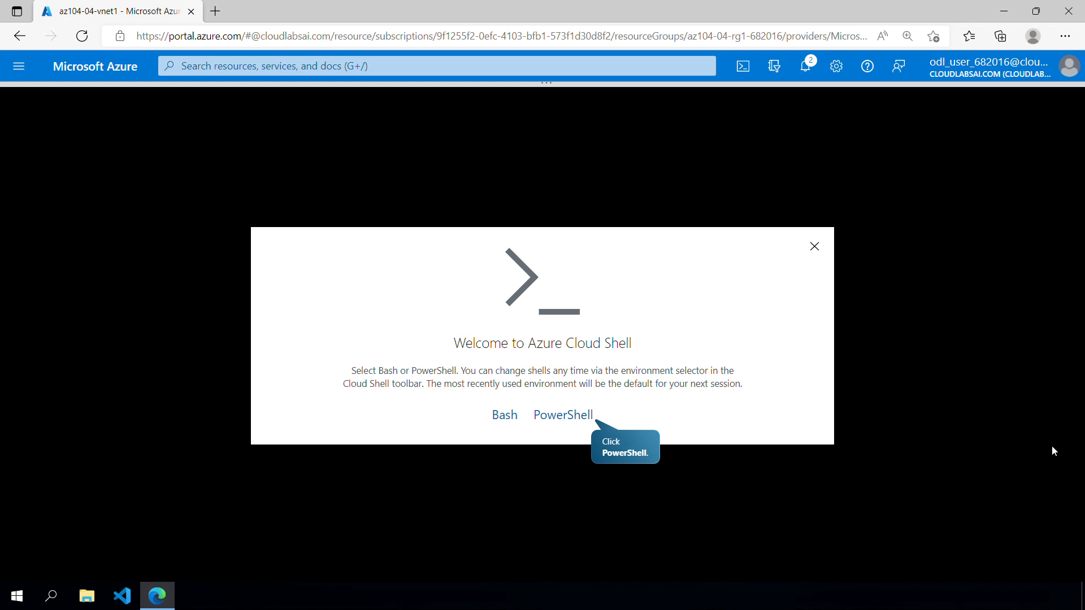
key("Right")
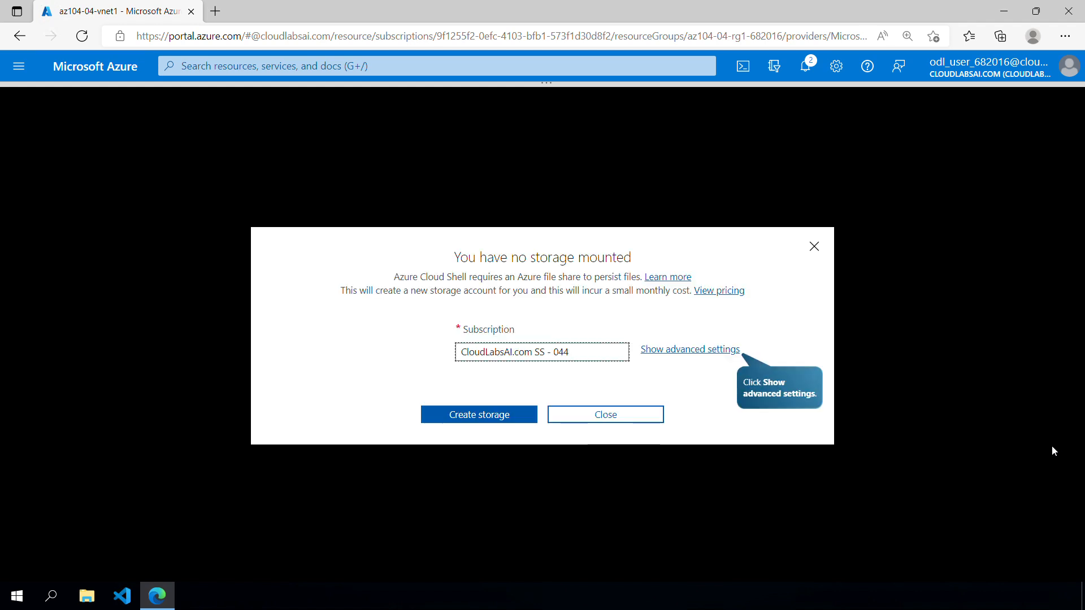
key("Right")
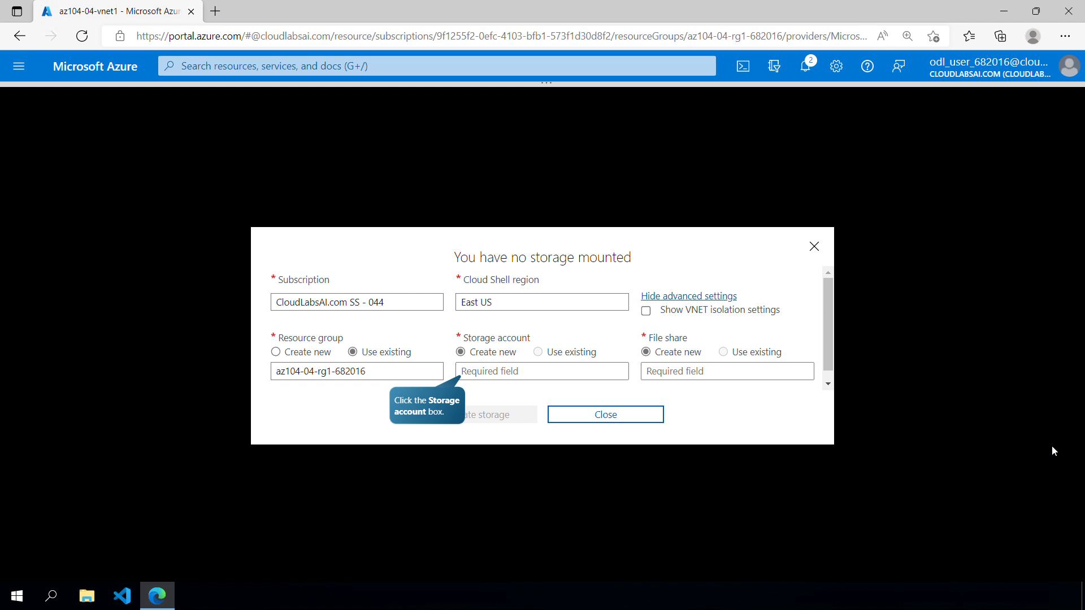
type("cloudshell682016")
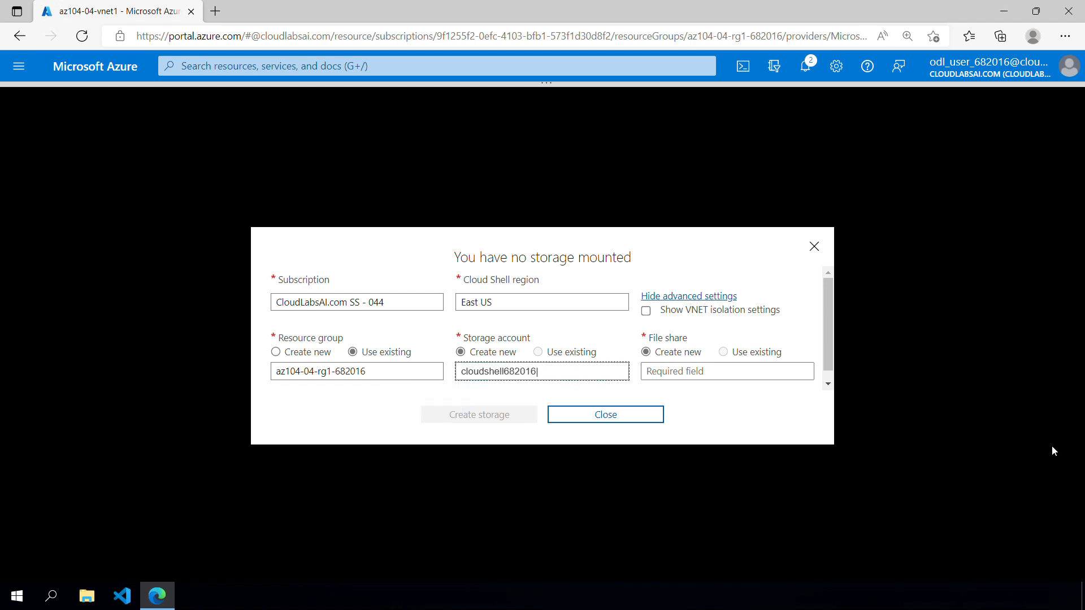
key("Tab")
type("fileshare")
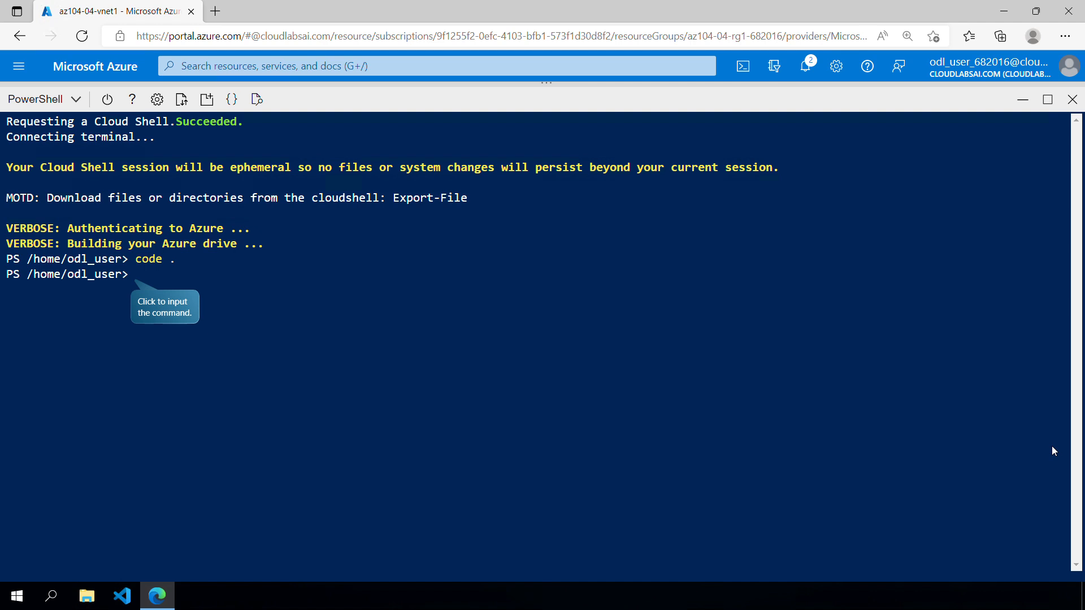
- Set $rgName to 'az104-04-rg1-682016' and deploy az104-04-vms-loop-template.json with az104-04-vms-loop-parameters.json using New-AzResourceGroupDeployment, leaving Cloud Shell when done
type("$rgName = 'az104-04-rg1-682016'")
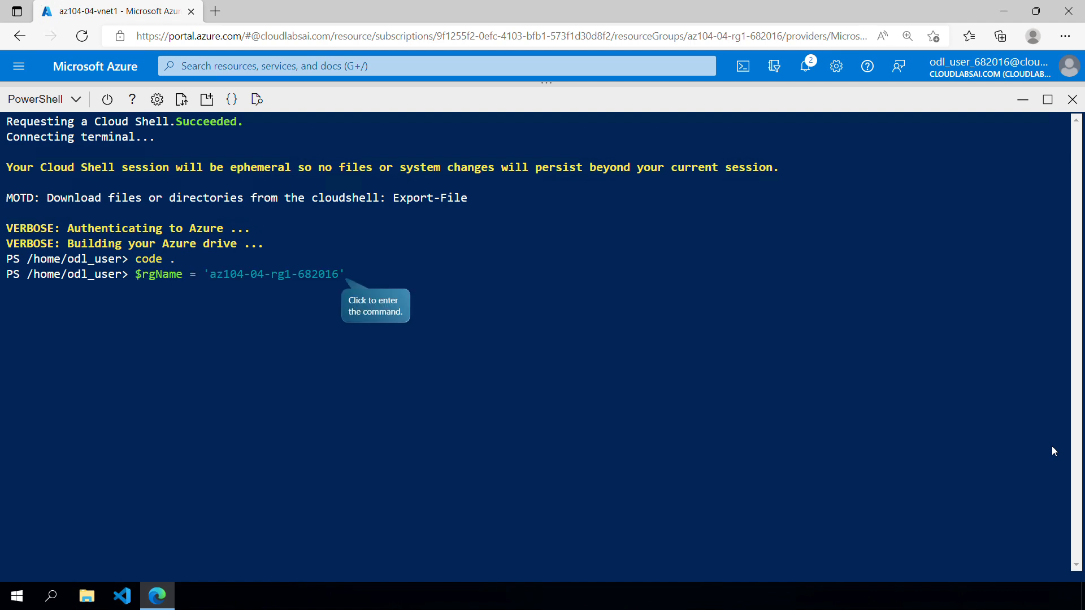
key("Return")
type("New-AzResourceGroupDeployment `")
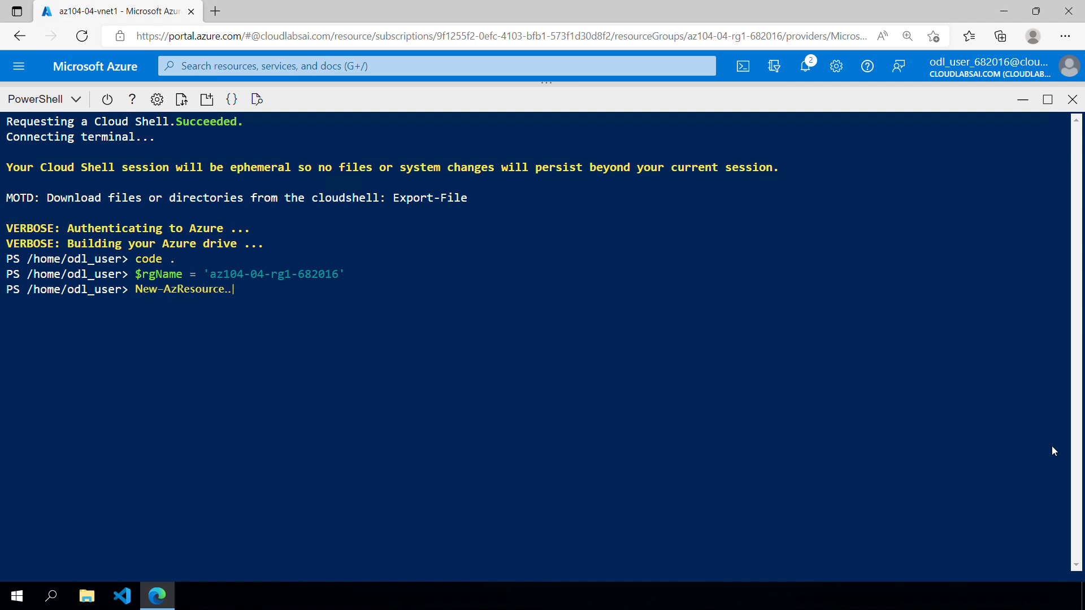
key("Return")
type("-ResourceGroupName $rgName `")
key("Return")
type("-TemplateFile $HOME/az104-04-vms-loop-template.json `")
key("Return")
type("-TemplateParameterFile $HOME/az104-04-vms-loop-parameters.json")
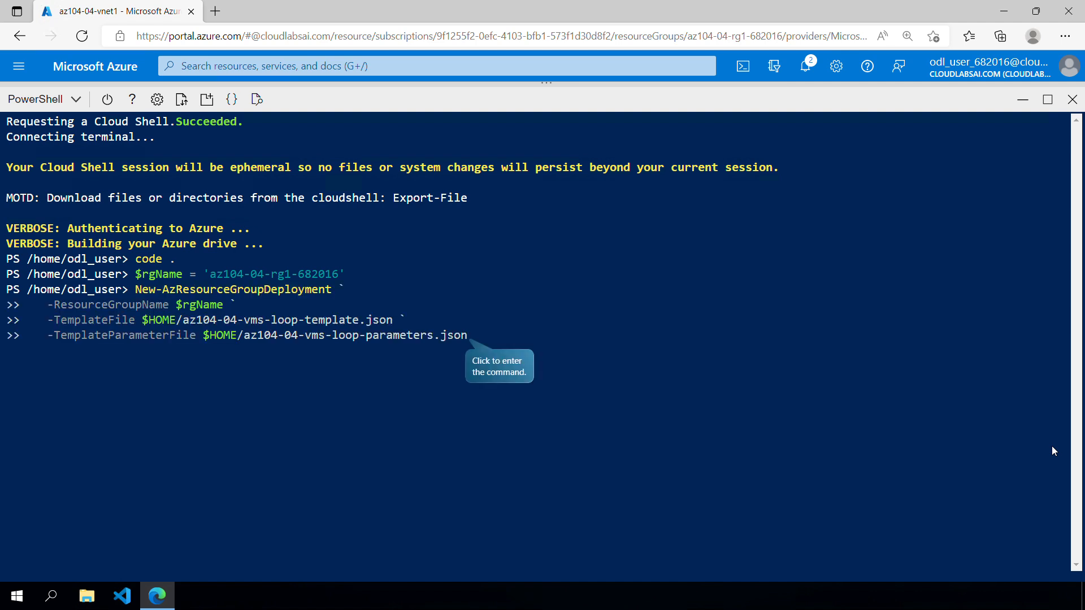
key("Return")
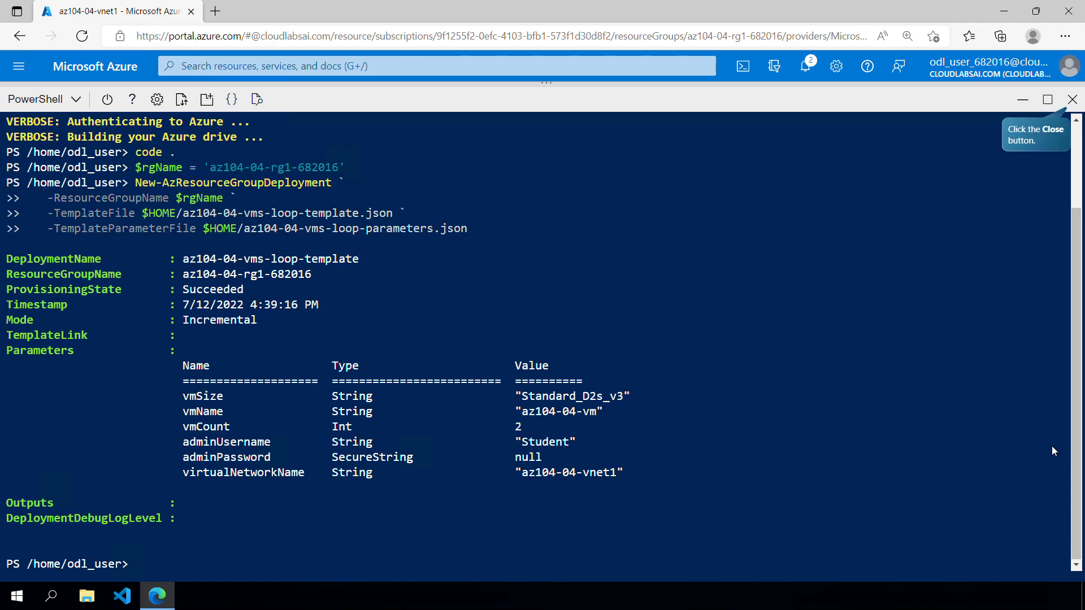
key("Return")
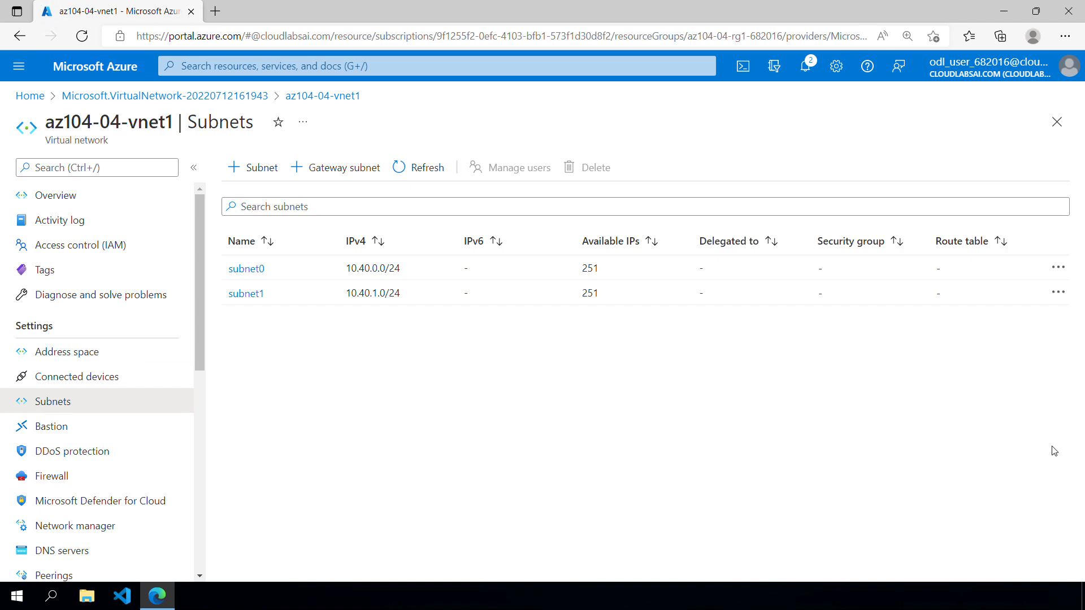
- Associate new public IP az104-04-pip0 with az104-04-nic0, using a static private address, and new public IP az104-04-pip1 with az104-04-nic1
left_click(1055, 451)
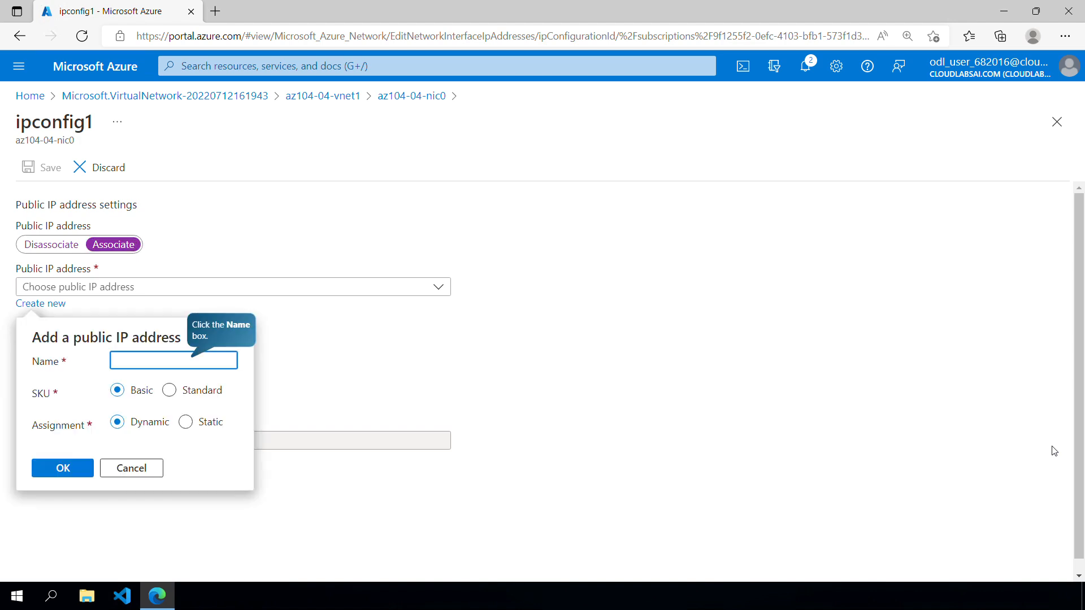
type("az104-04-pip0")
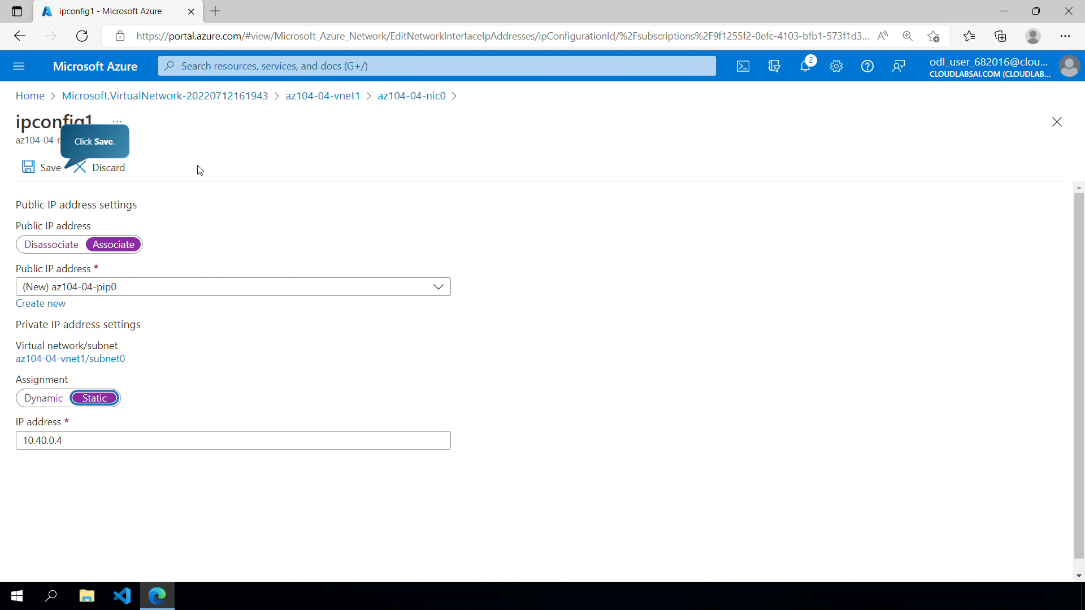
left_click(45, 166)
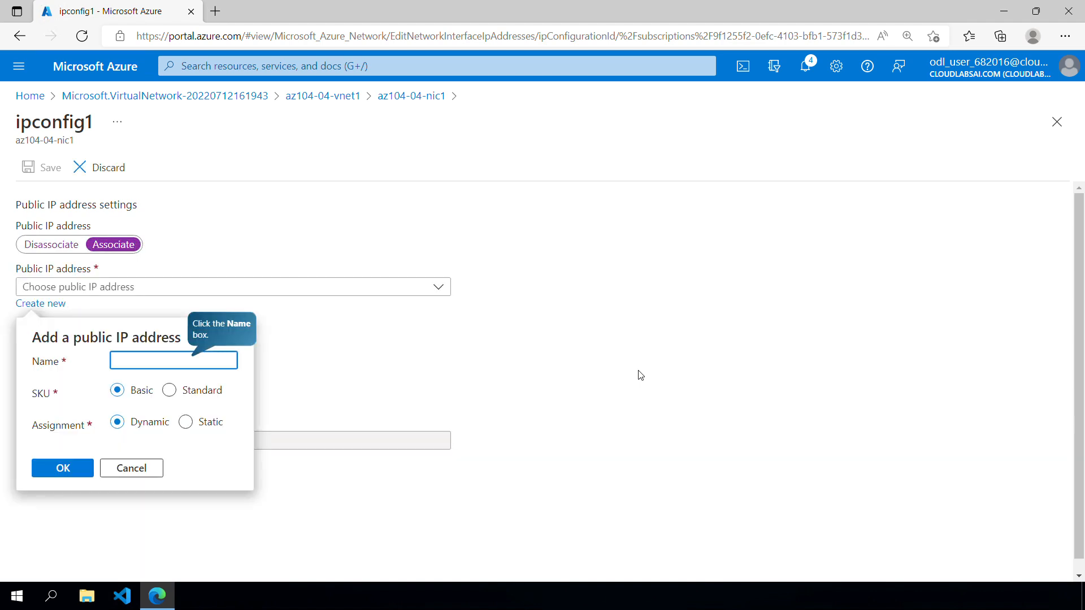
type("az104-04-pip1")
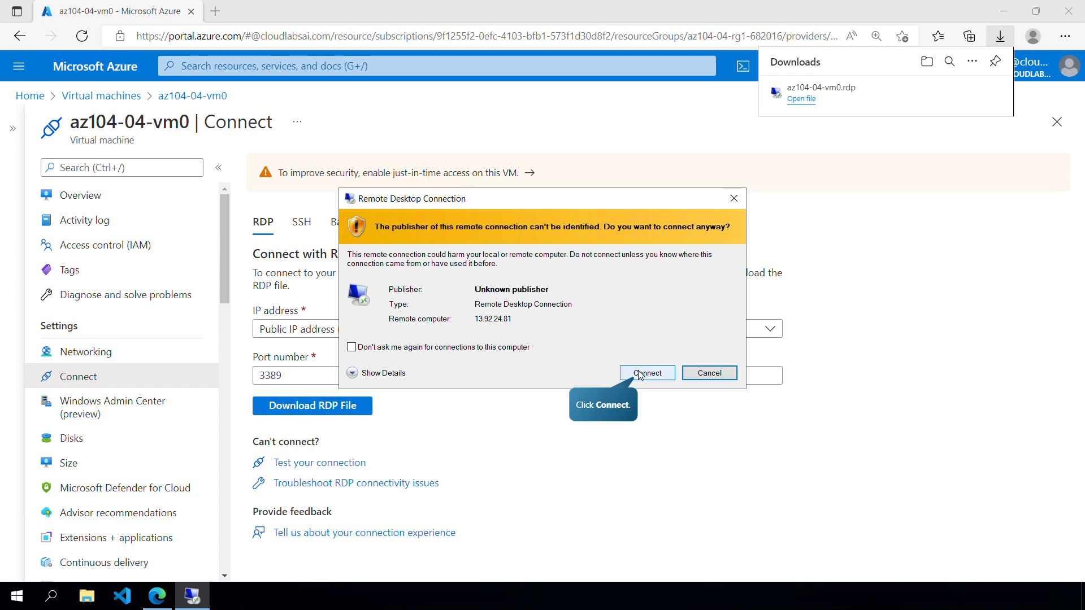
- Try to connect to az104-04-vm0 over Remote Desktop using its downloaded RDP file
left_click(640, 375)
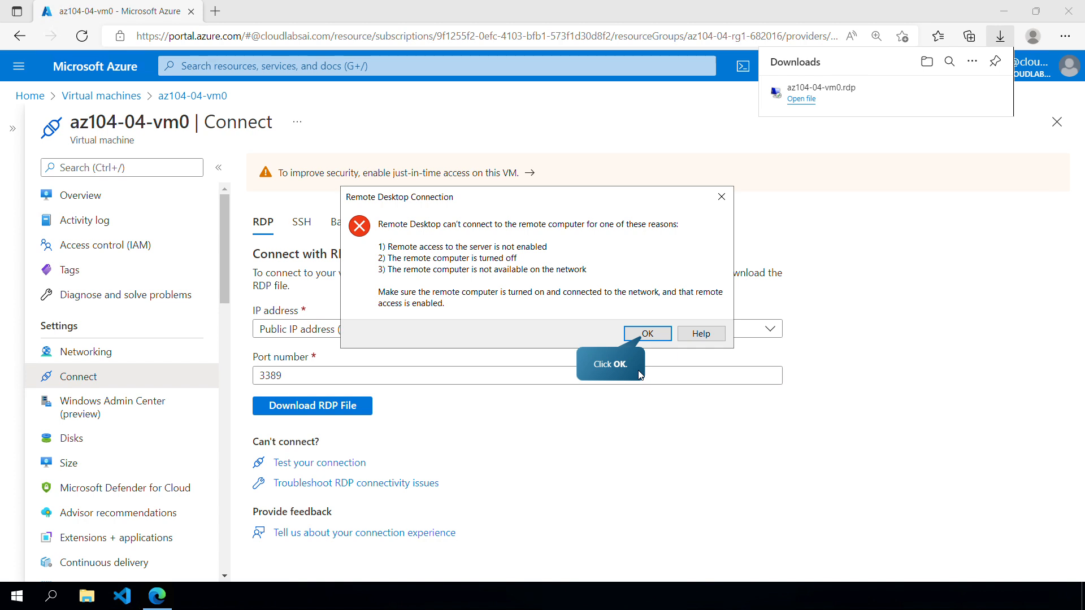
key("Return")
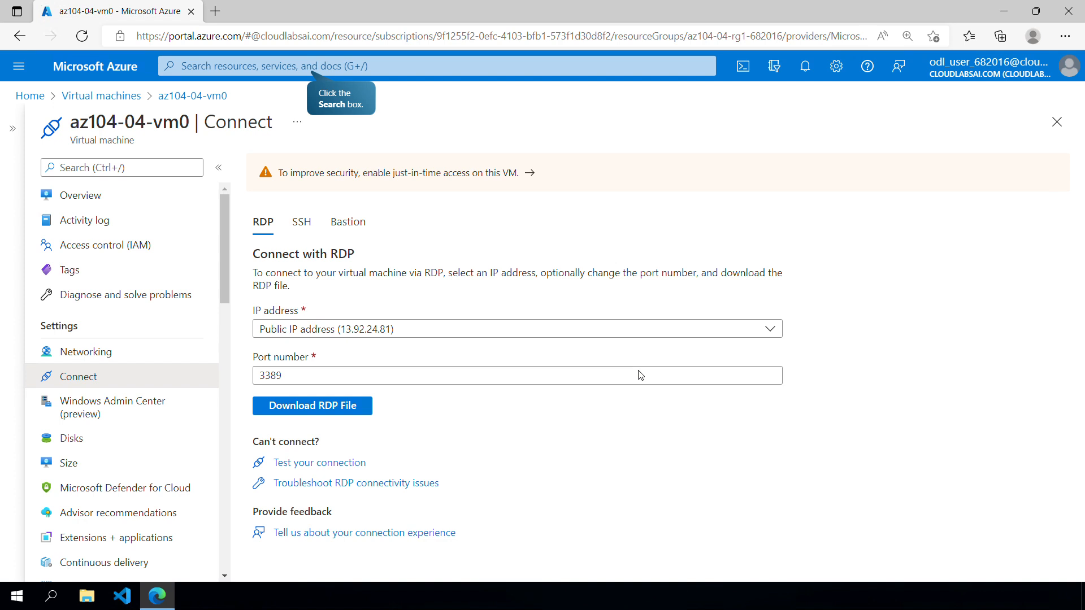
- Create a network security group named az104-04-nsg01 in resource group az104-04-rg1-682016, region East US
key("g+/")
type("Network security groups")
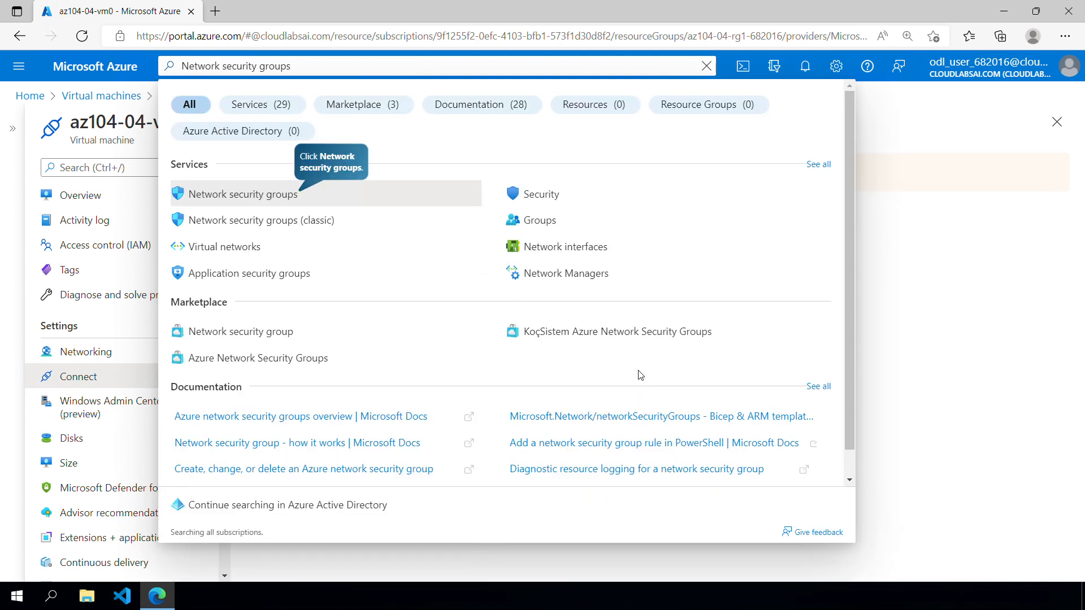
key("Return")
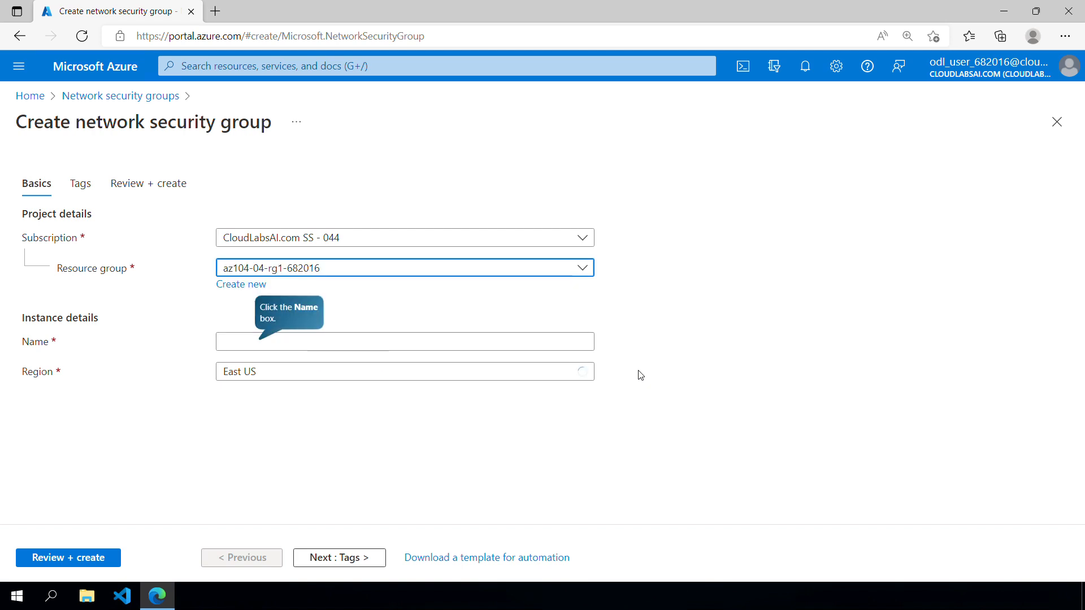
type("az104-04-nsg01")
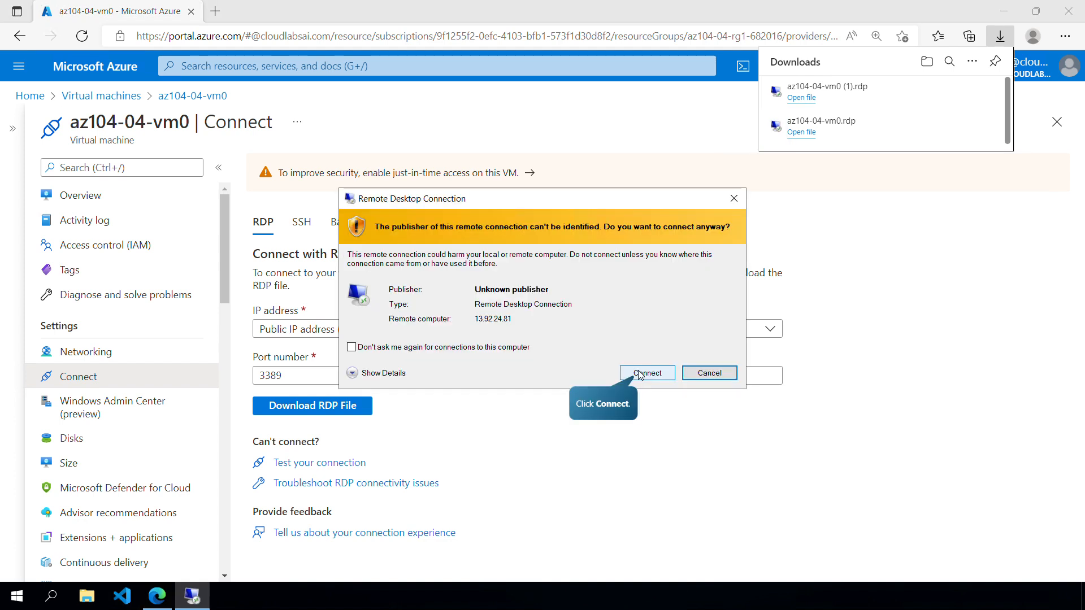
- Connect to az104-04-vm0 over Remote Desktop, signing in as Student with the account password and accepting the connection
left_click(639, 374)
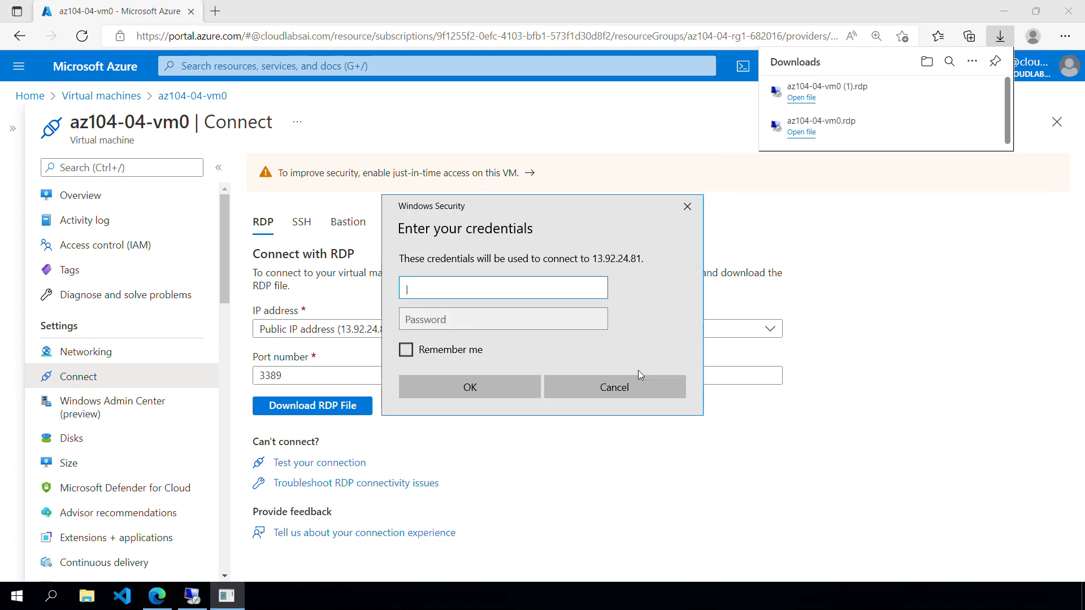
type("Student")
key("Tab")
type("••••••••••••")
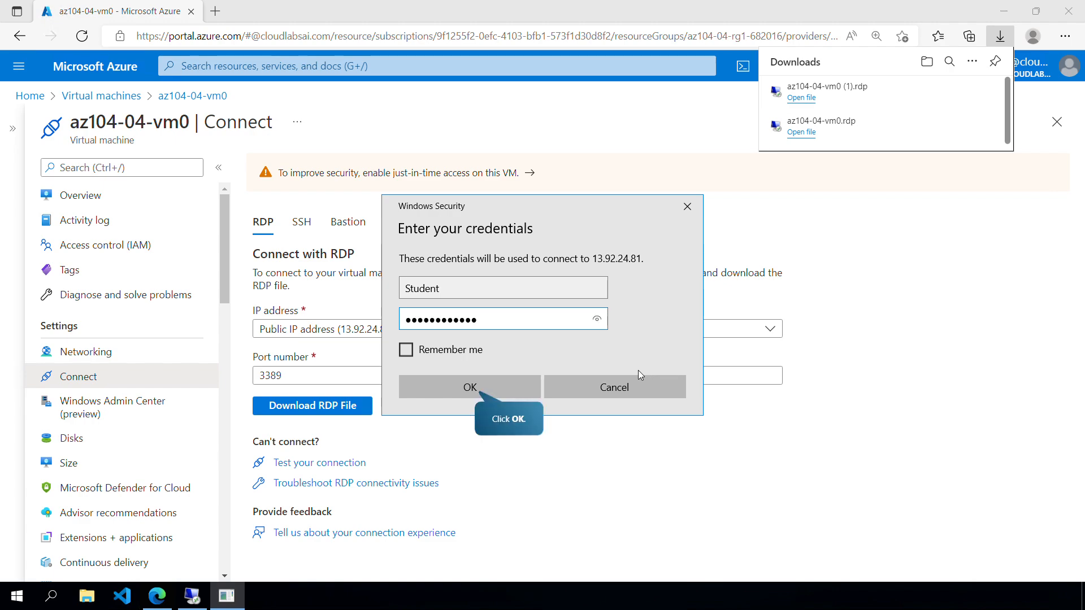
key("Return")
key("alt+y")
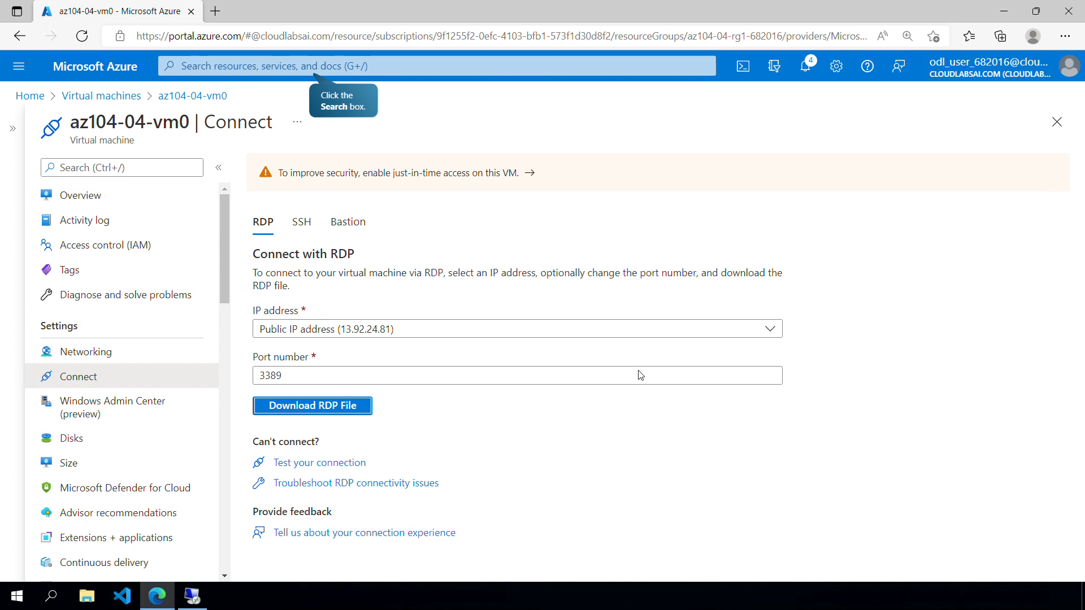
- Create a private DNS zone named contoso.org in resource group az104-04-rg1-682016 and open its resource page
key("g")
key("slash")
type("Private DNS")
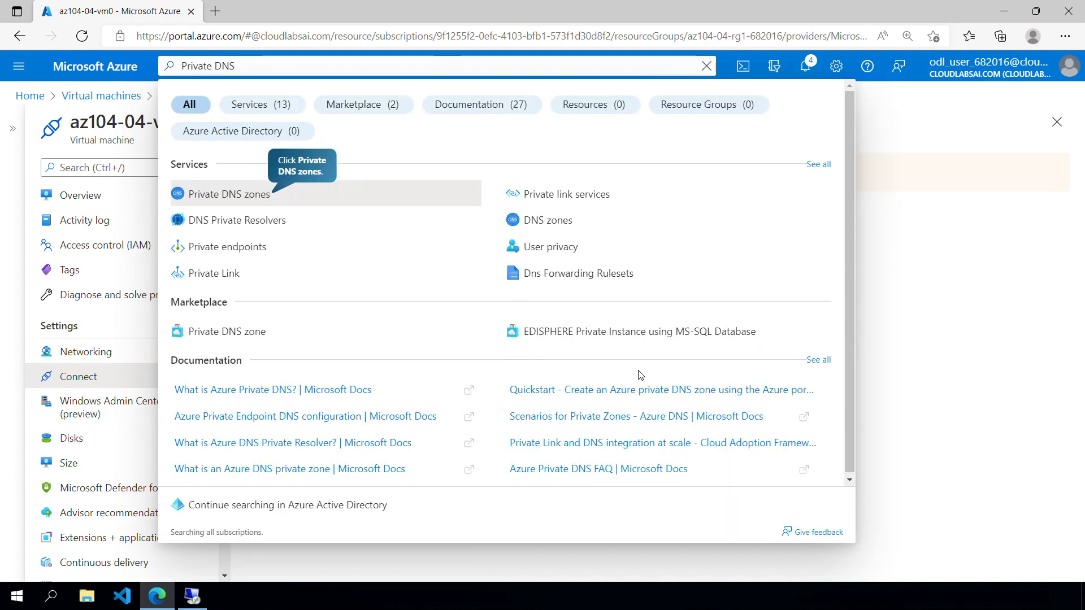
key("Return")
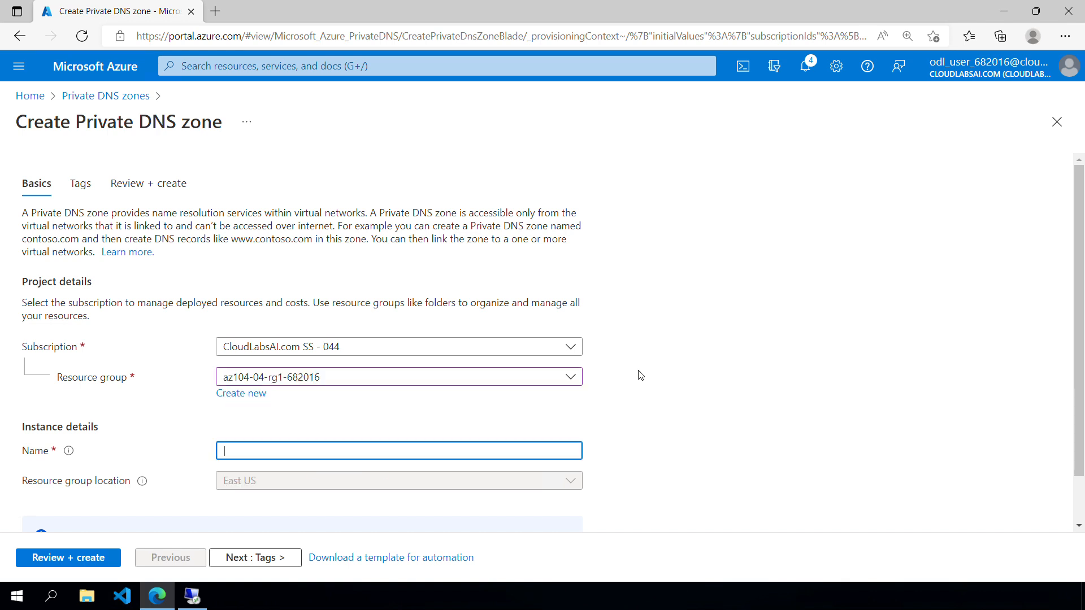
type("contoso.org")
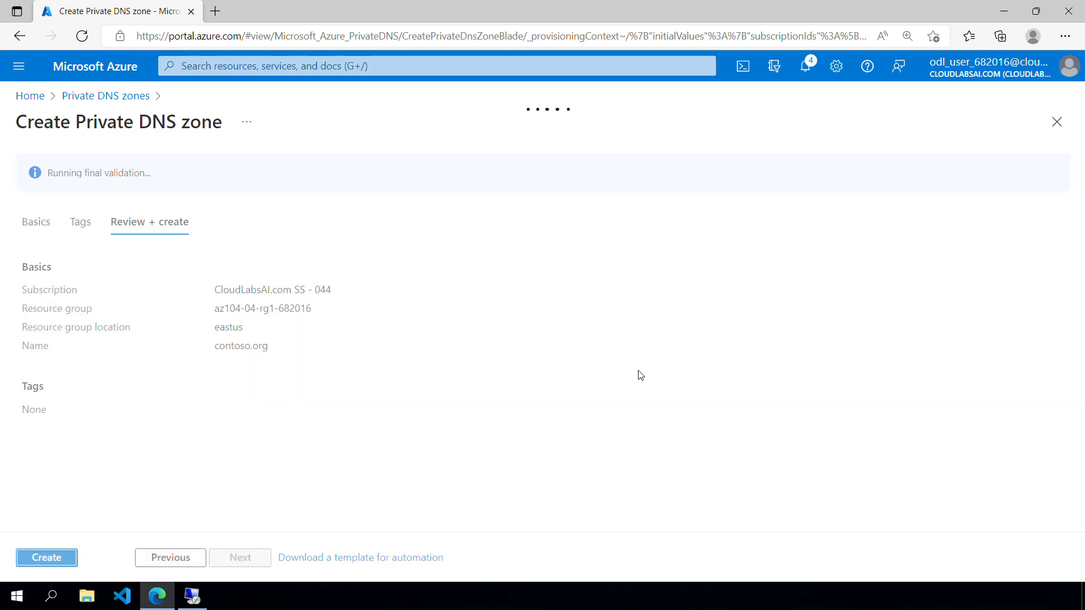
key("Return")
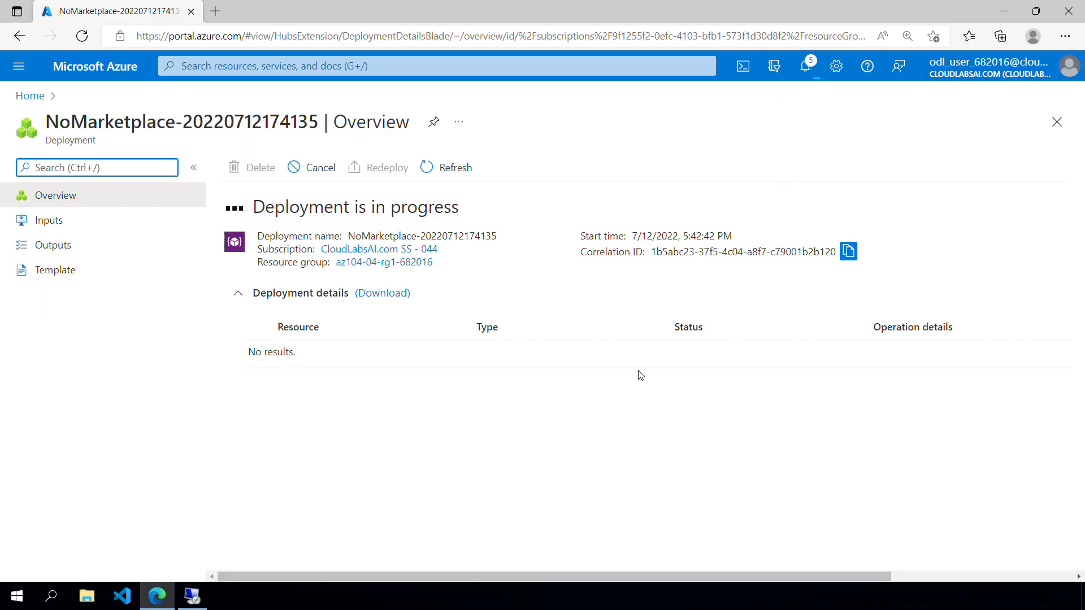
key("Return")
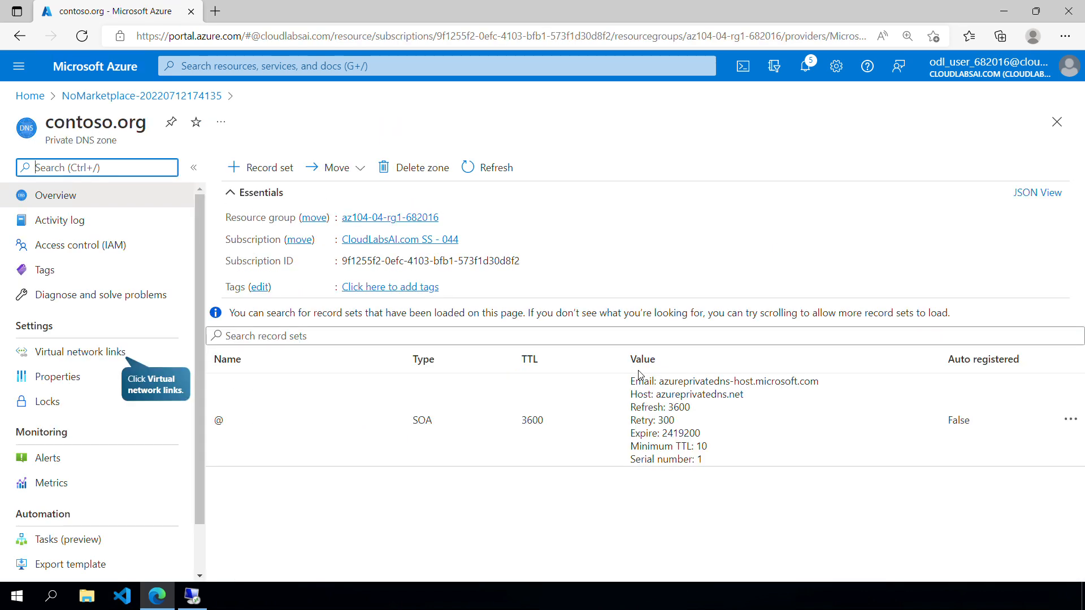
- Link contoso.org to virtual network az104-04-vnet1 as az104-04-vnet1-link with auto registration enabled, refreshing the links and reopening the zone overview
key("Return")
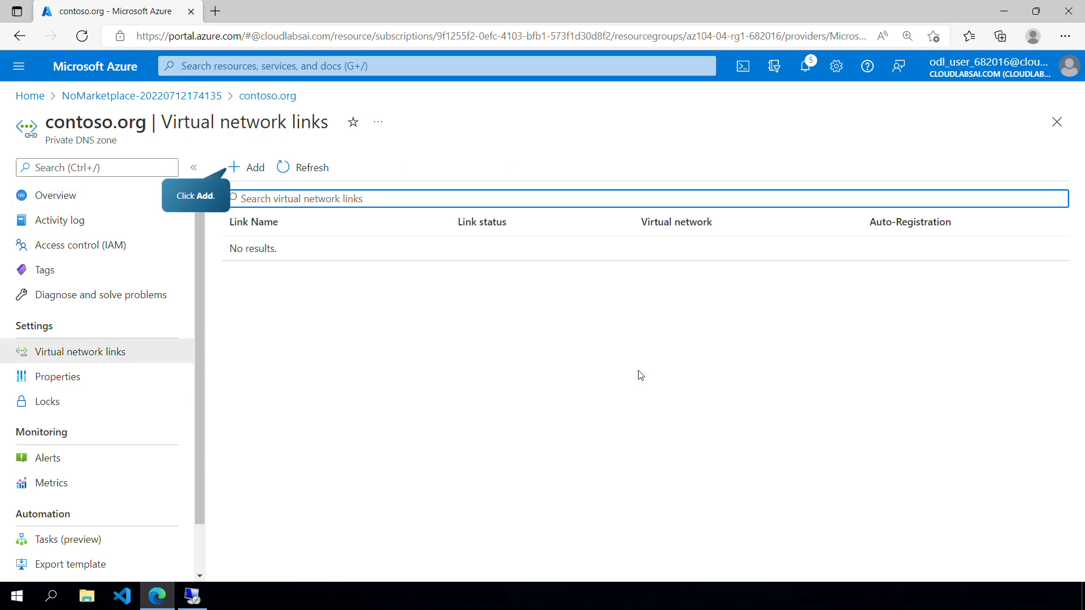
key("Return")
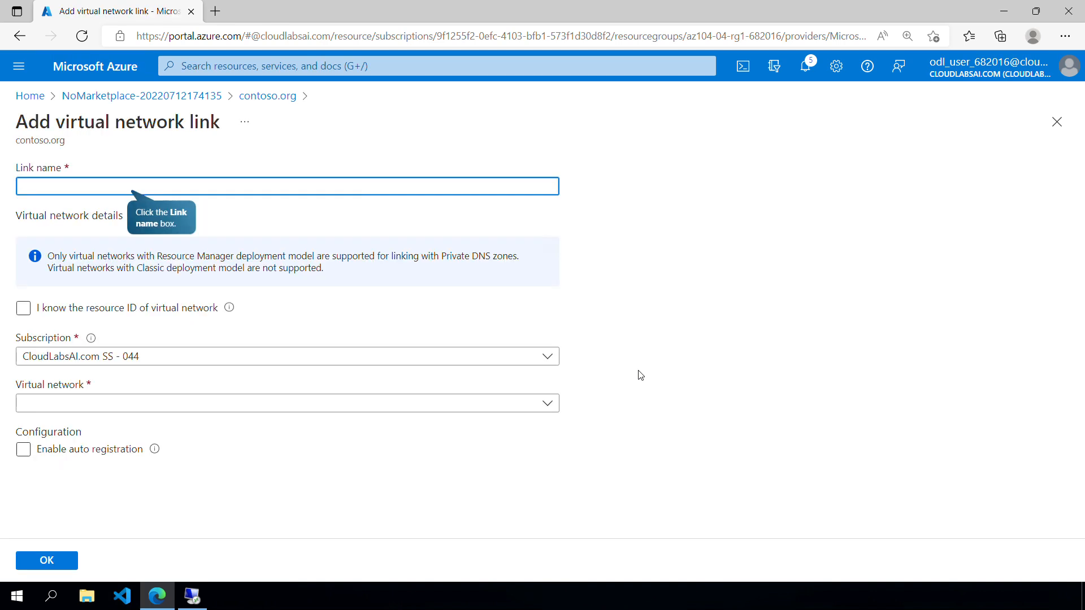
type("az104-04-vnet1-link")
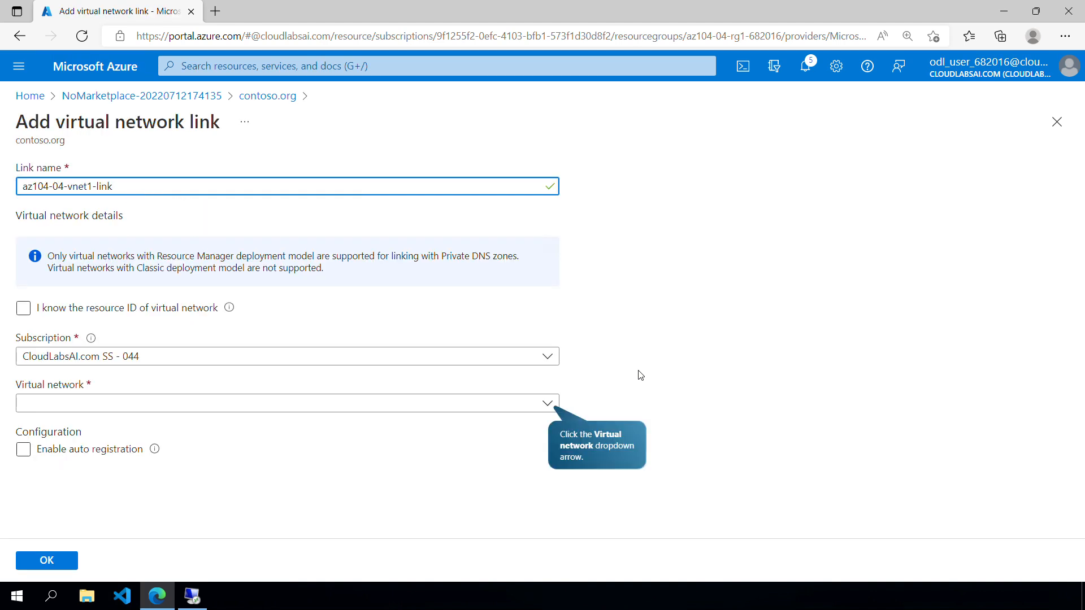
key("Return")
key("Return")
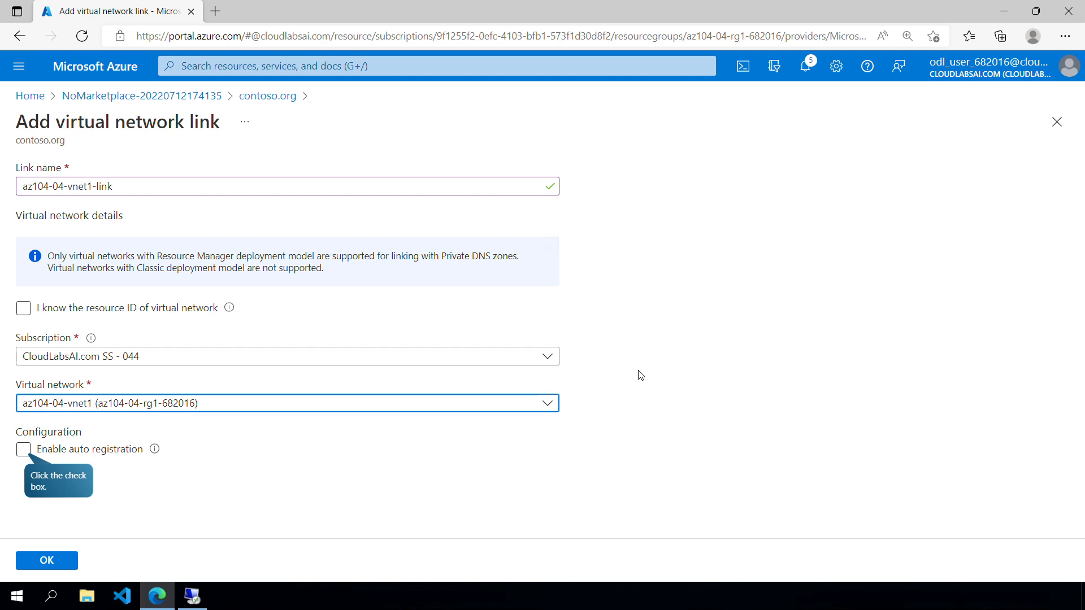
key("Return")
key("Return")
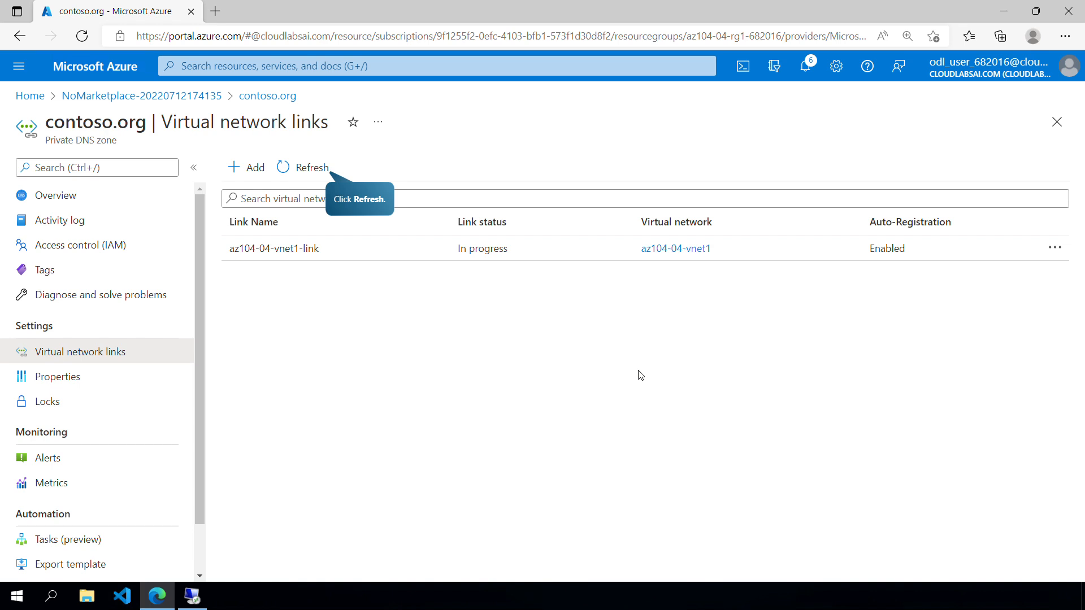
key("Return")
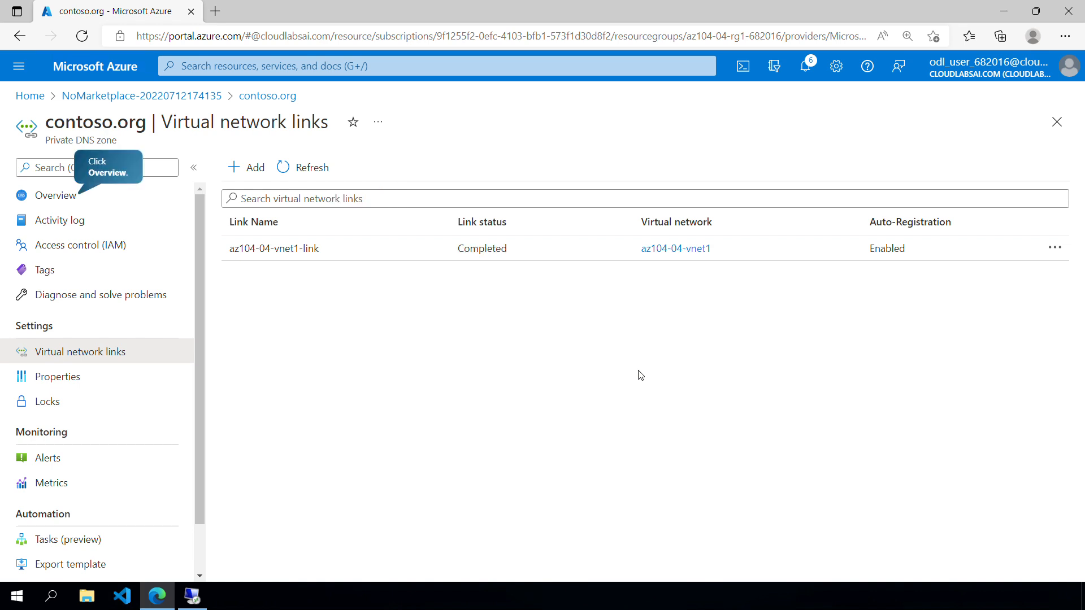
key("Return")
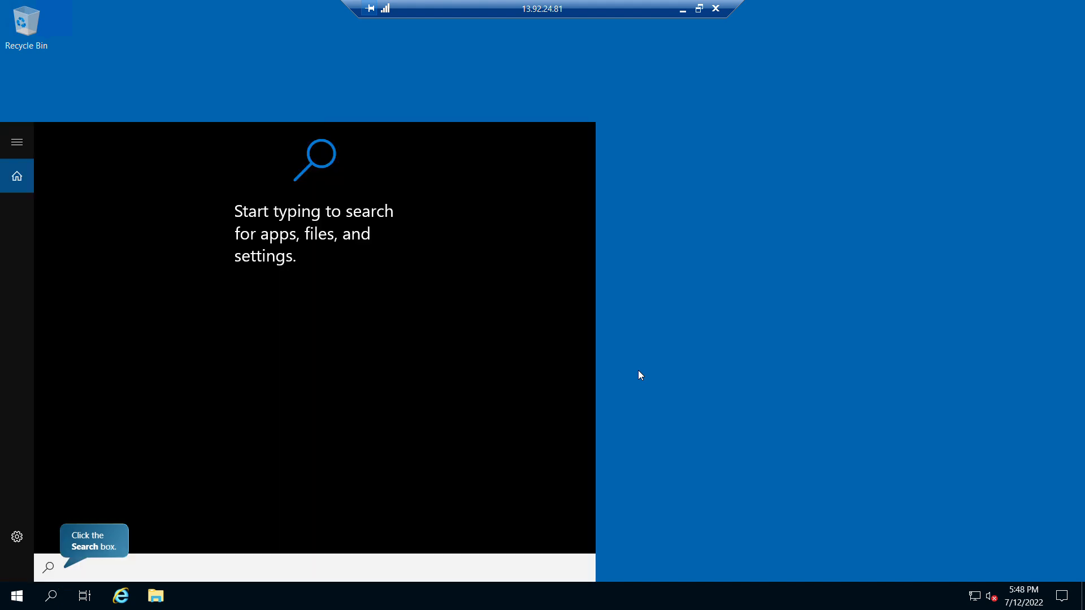
- Switch to the az104-04-vm0 remote session and use PowerShell nslookup to resolve az104-04-vm0.contoso.org and az104-04-vm1.contoso.org
type("PowerShell")
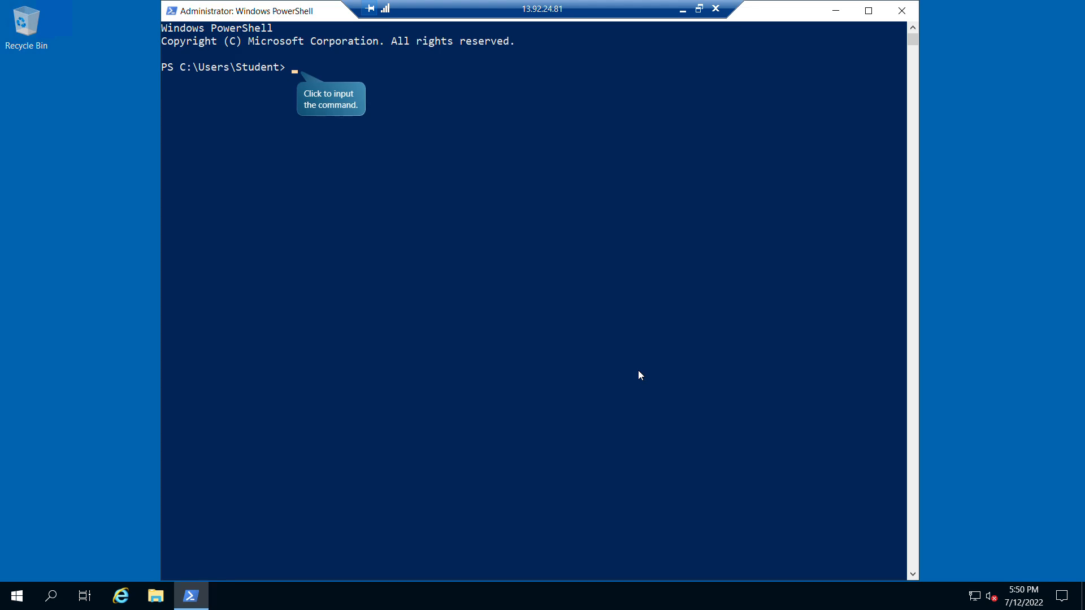
type("nslookup az104-04-vm0.contoso.org")
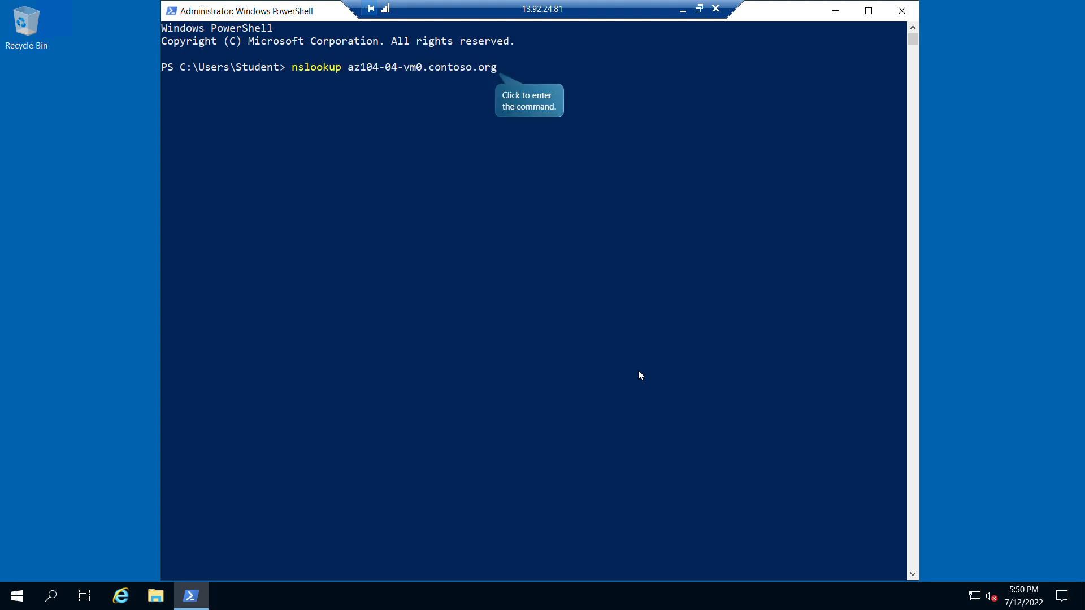
key("Return")
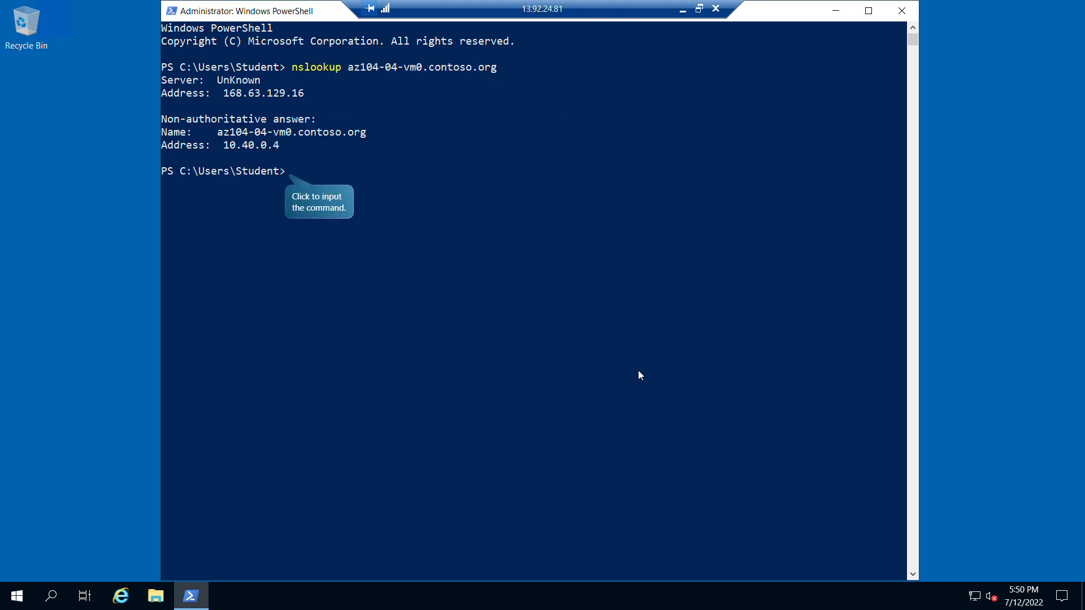
type("nslookup az104-04-vm1.contoso.org")
key("Return")
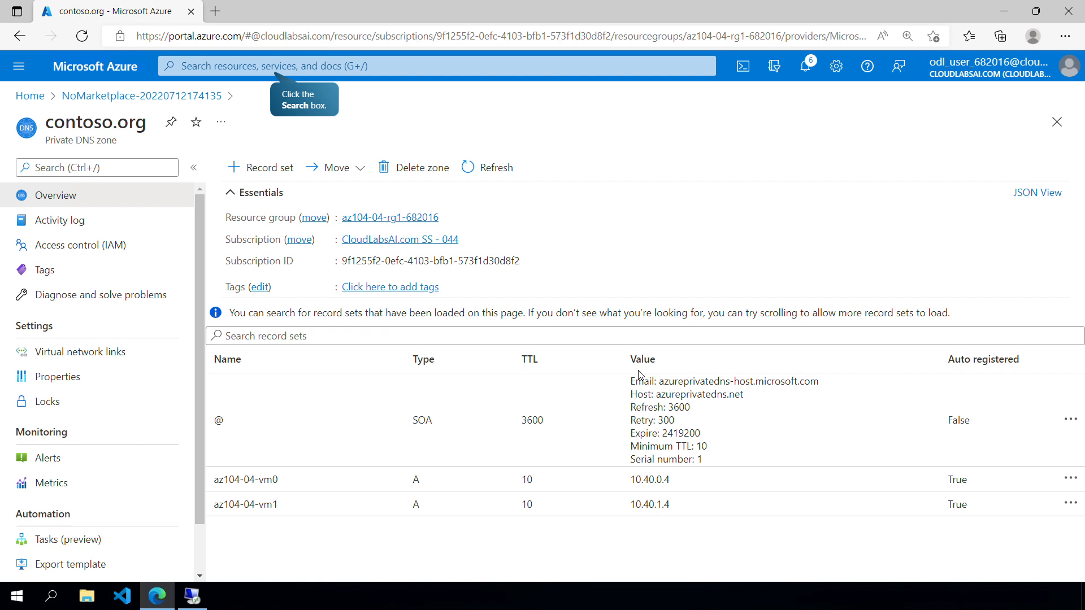
- Create a public DNS zone named contoso682016.org in resource group az104-04-rg1-682016 and open its resource page
key("g")
key("slash")
type("DNS zones")
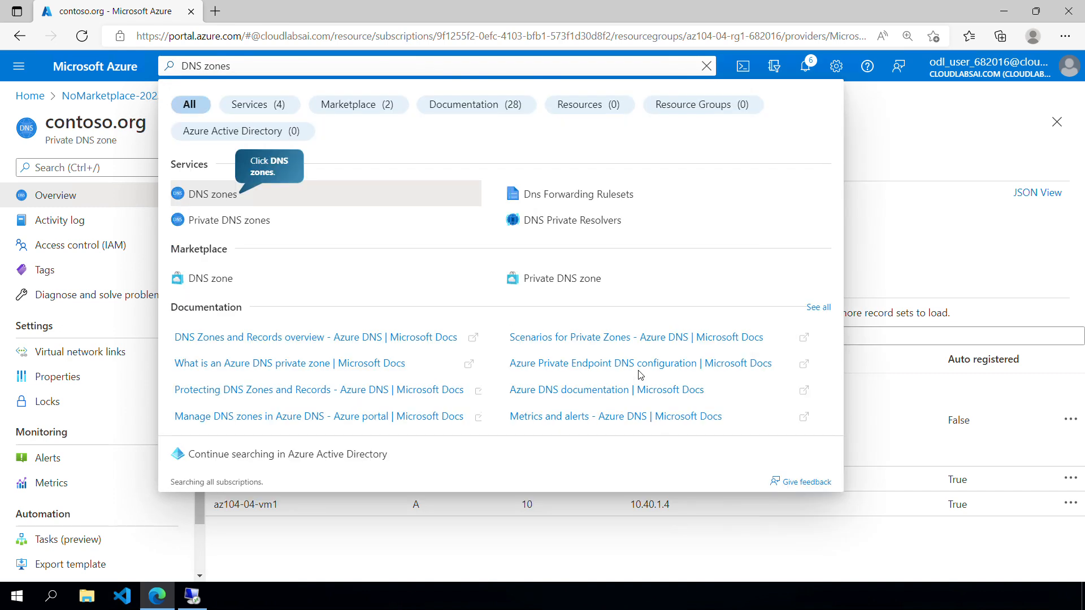
key("Return")
key("Right")
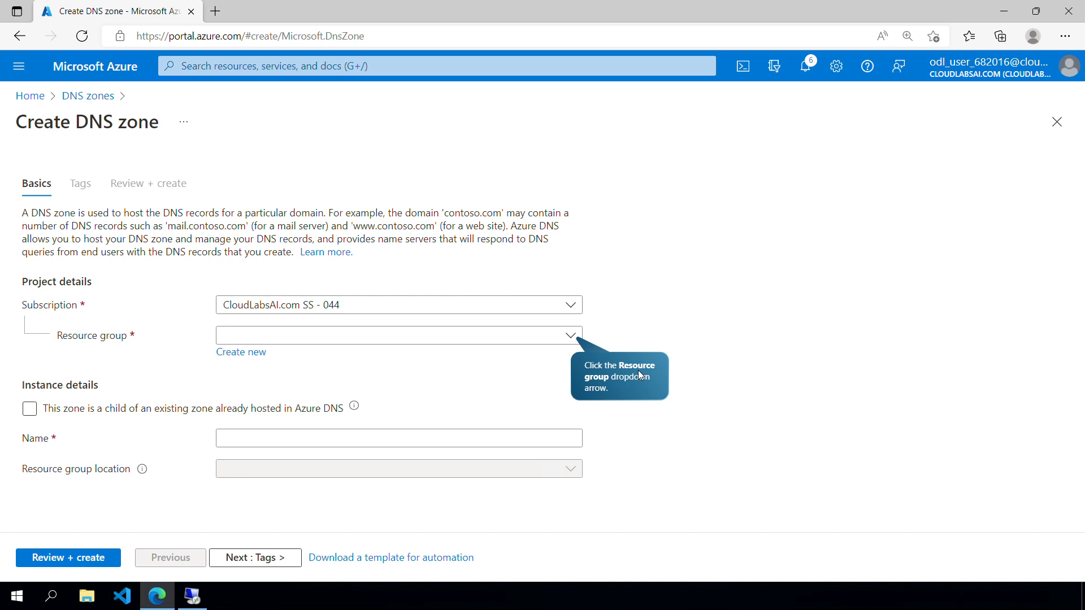
key("Right")
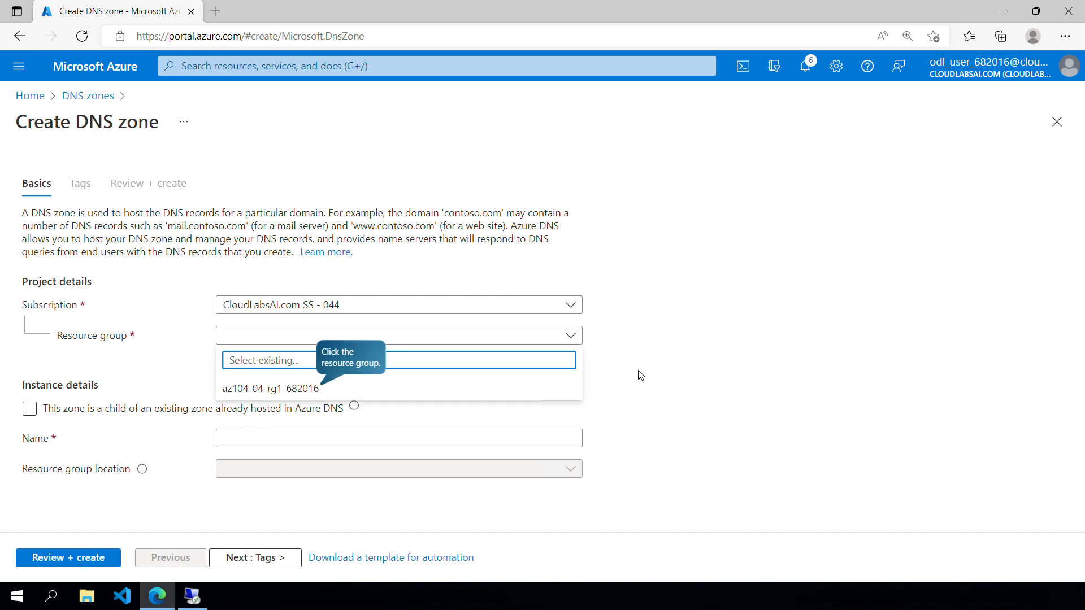
key("Right")
key("Right")
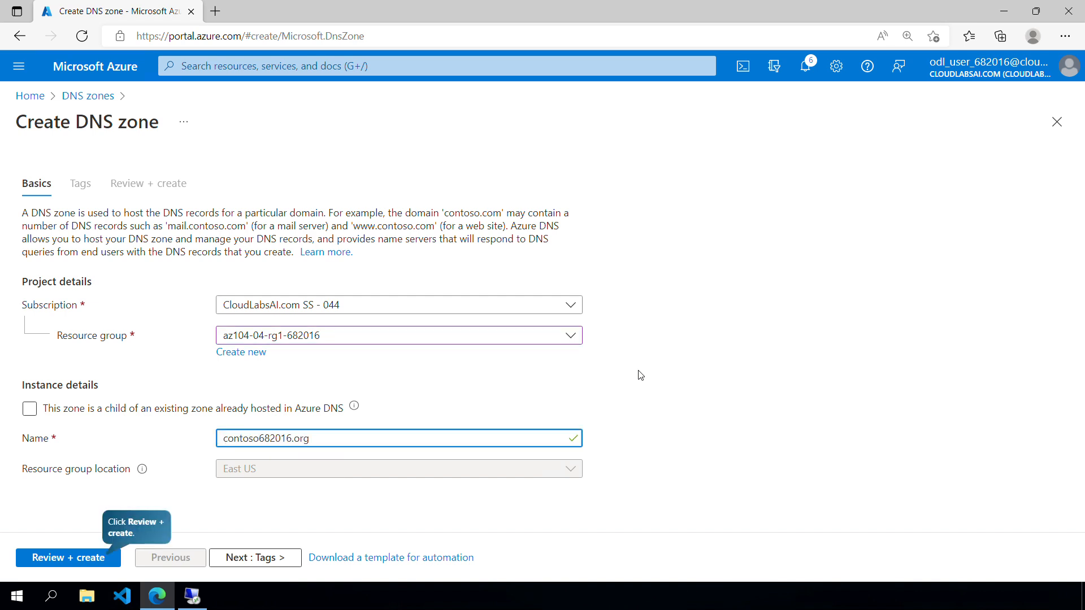
key("Right")
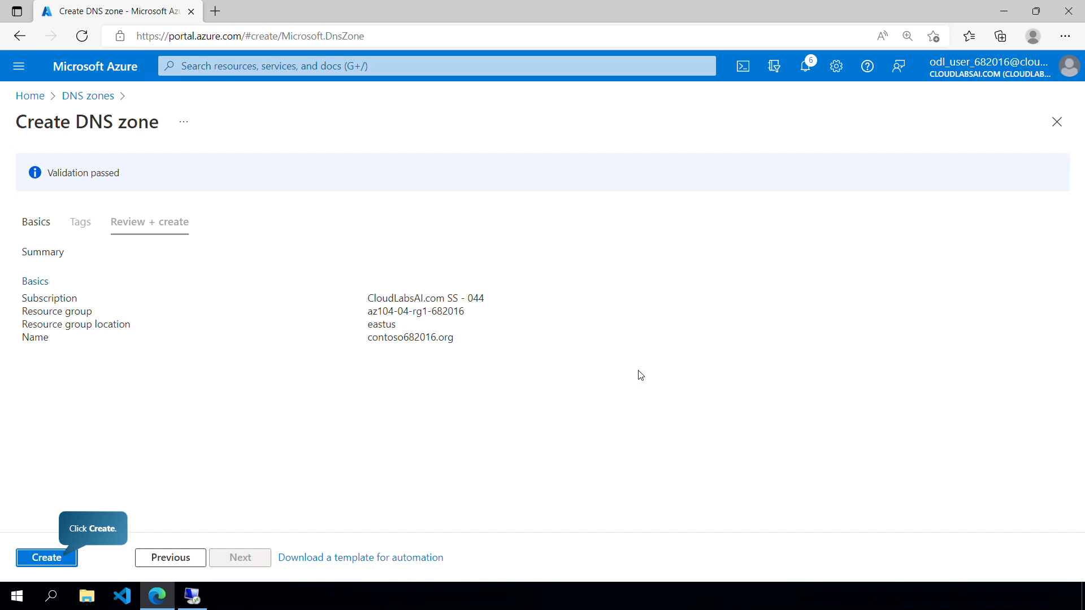
key("Right")
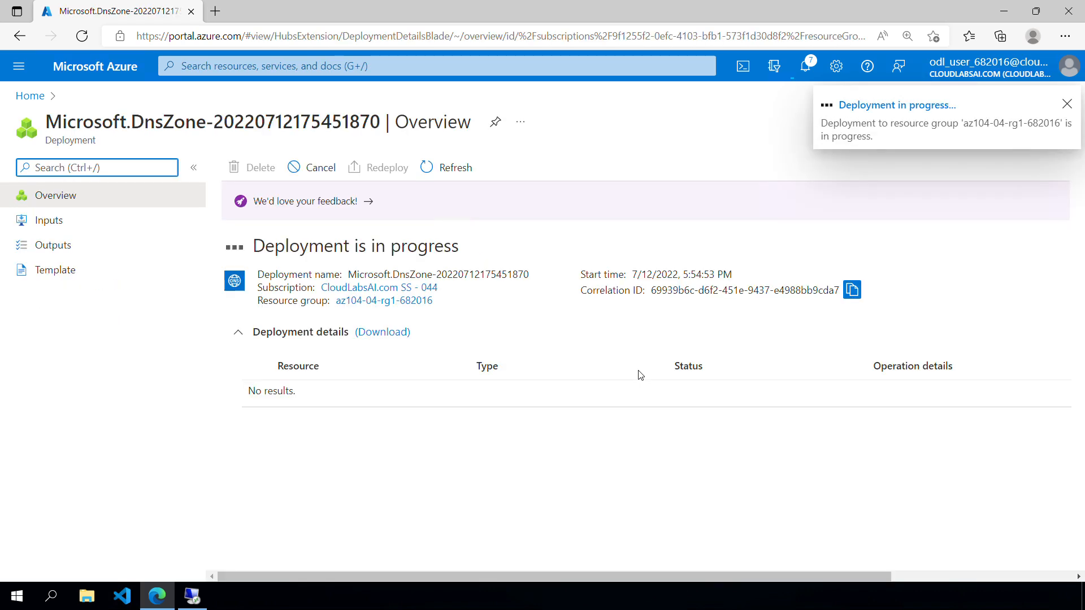
key("Right")
key("Right")
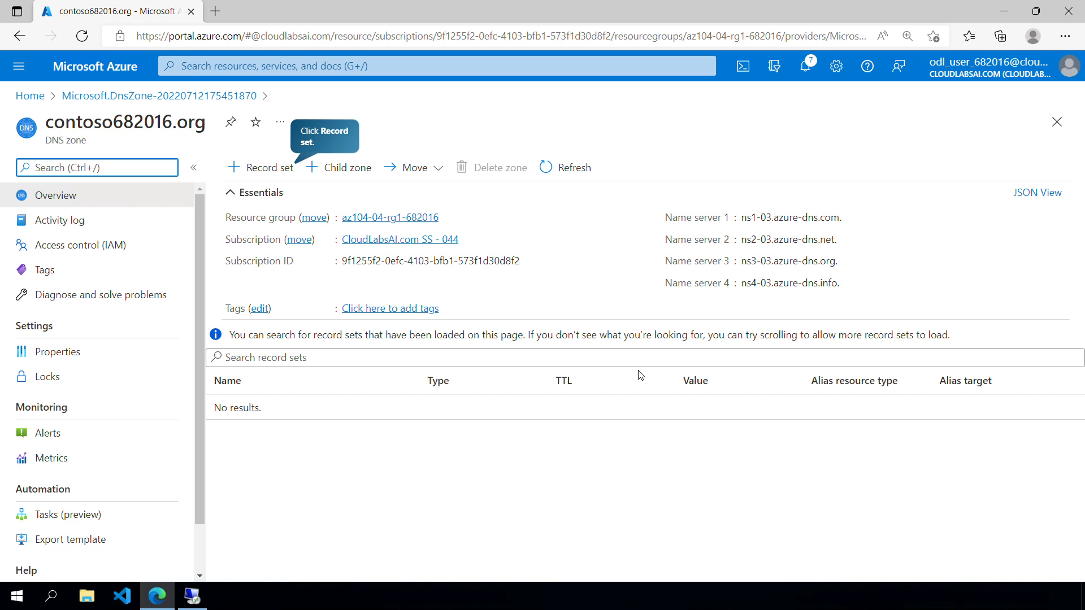
- Add an A record set named az104-04-vm0 with IP address 13.92.24.81 to the contoso682016.org zone
key("Right")
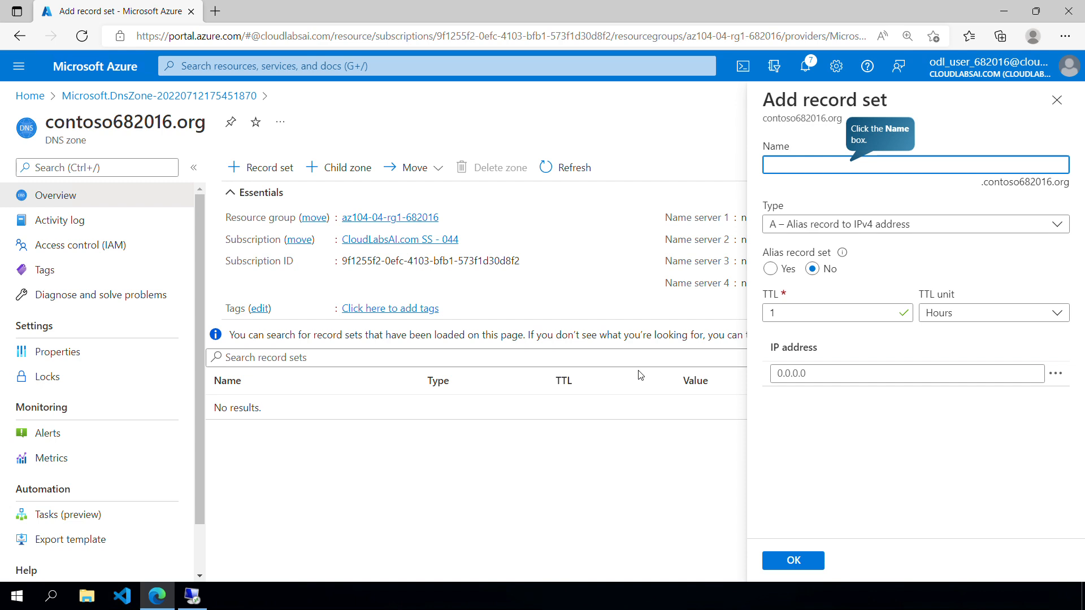
type("az104-04-vm0")
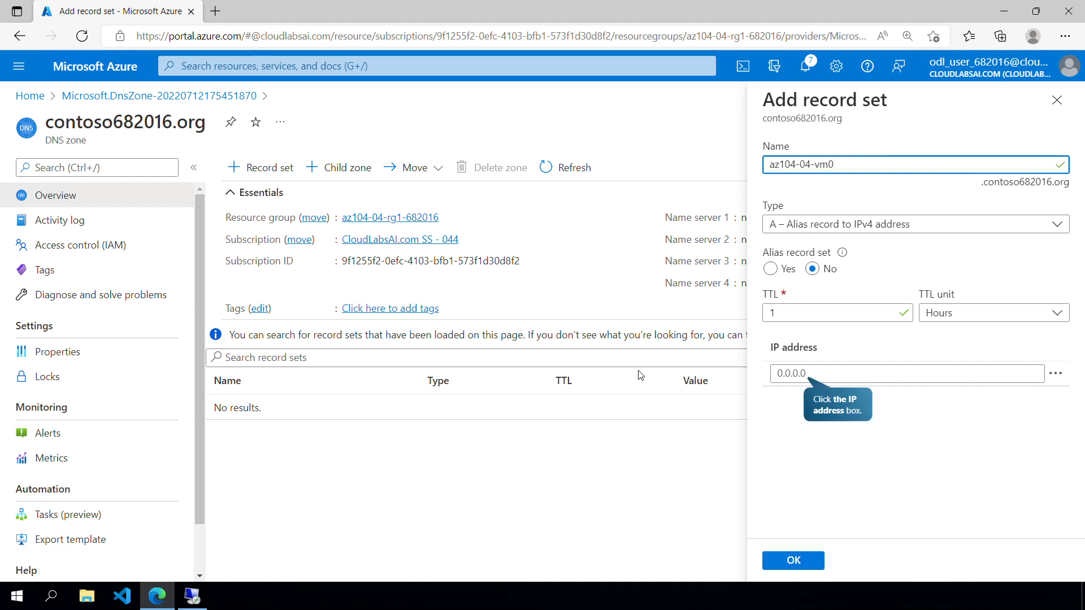
type("13.92.24.81")
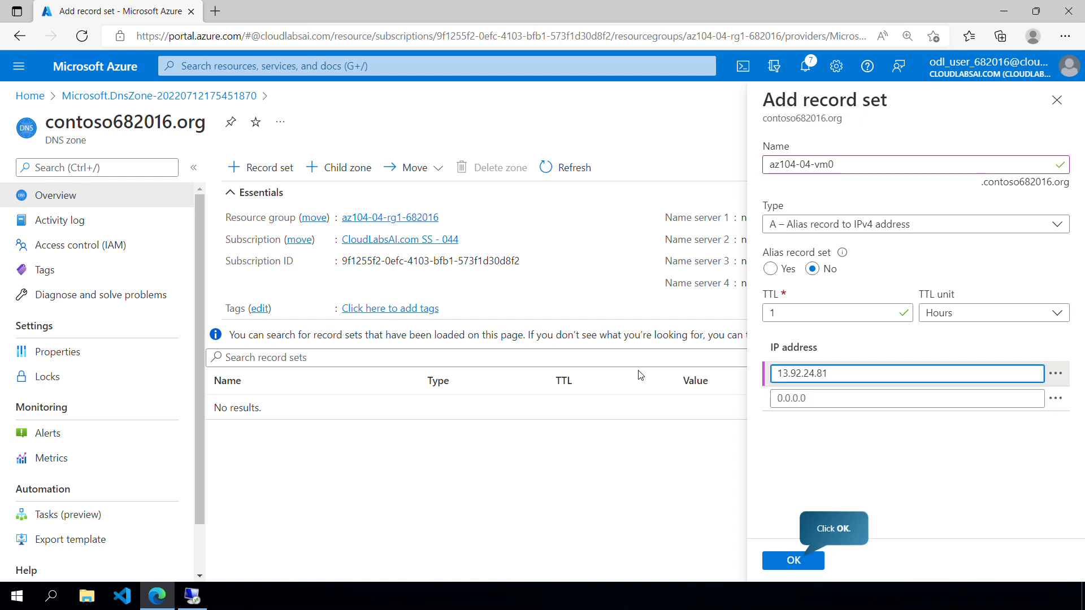
key("Right")
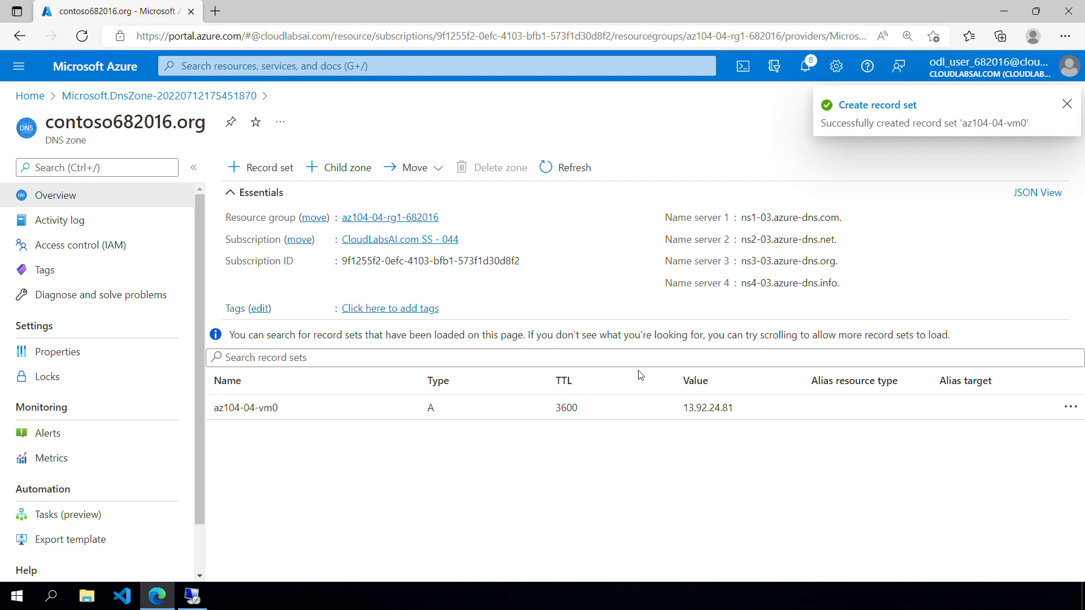
- Add an A record set named az104-04-vm1 with IP address 20.120.23.12 to the contoso682016.org zone
key("Right")
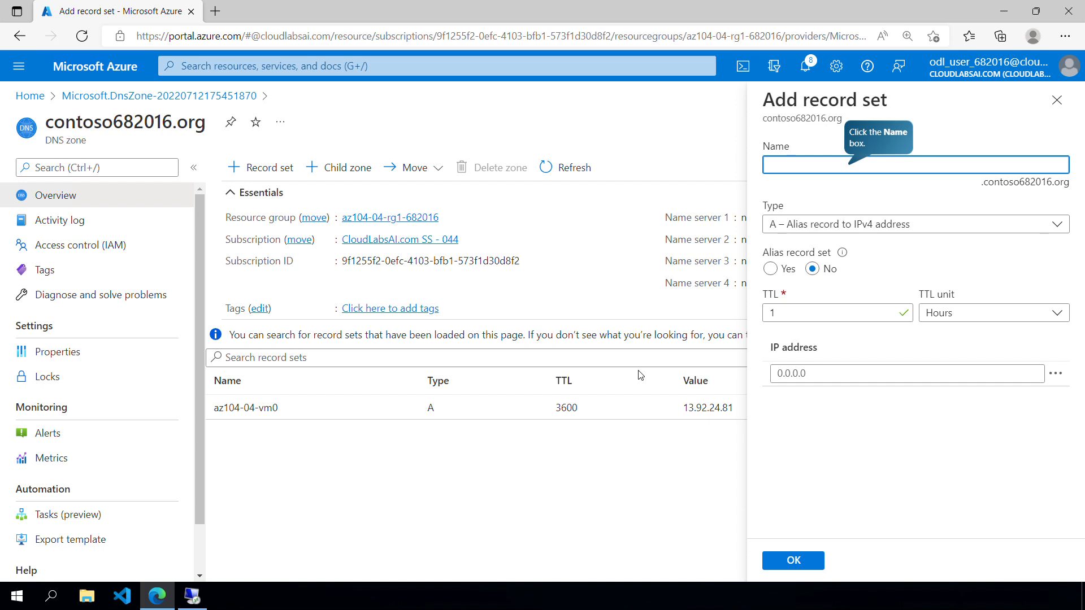
key("Right")
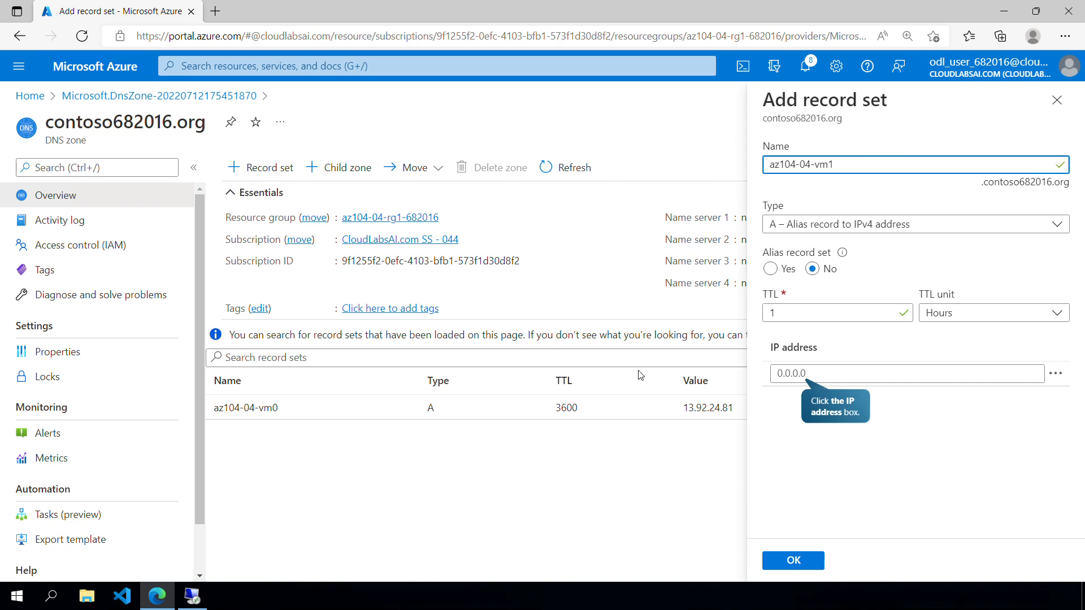
key("Right")
- Copy the address of name server 1 and resolve az104-04-vm0.contoso682016.org against ns1-03.azure-dns.com. with nslookup in Cloud Shell
key("Right")
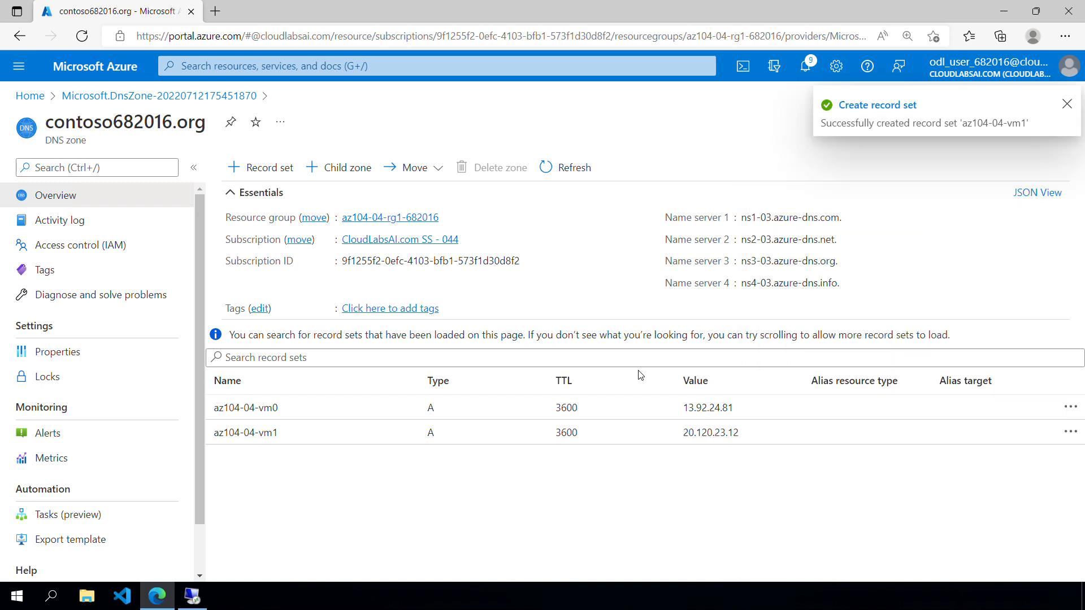
key("Right")
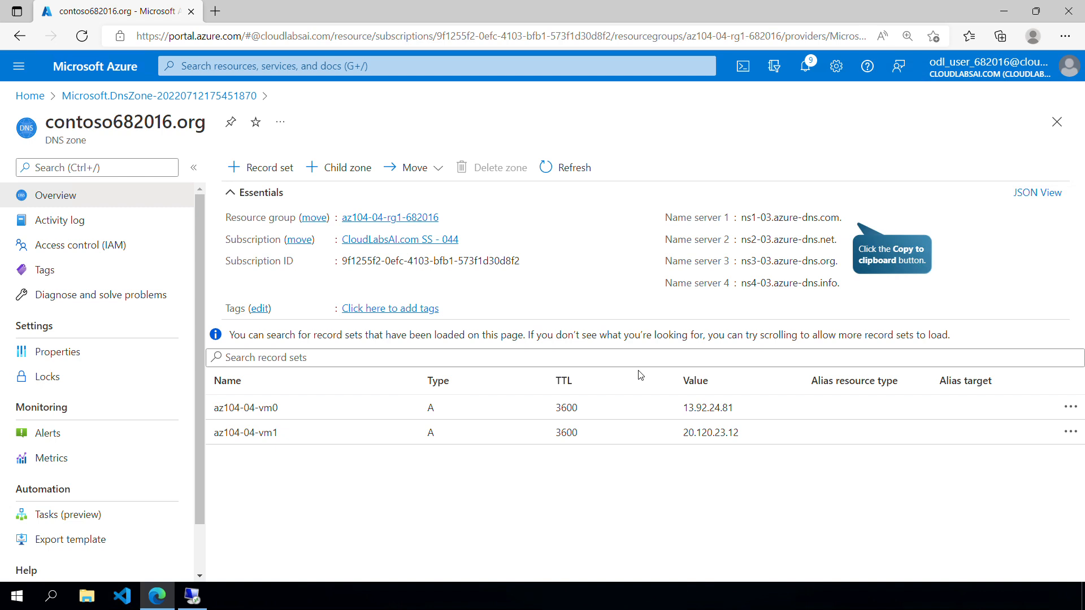
key("Right")
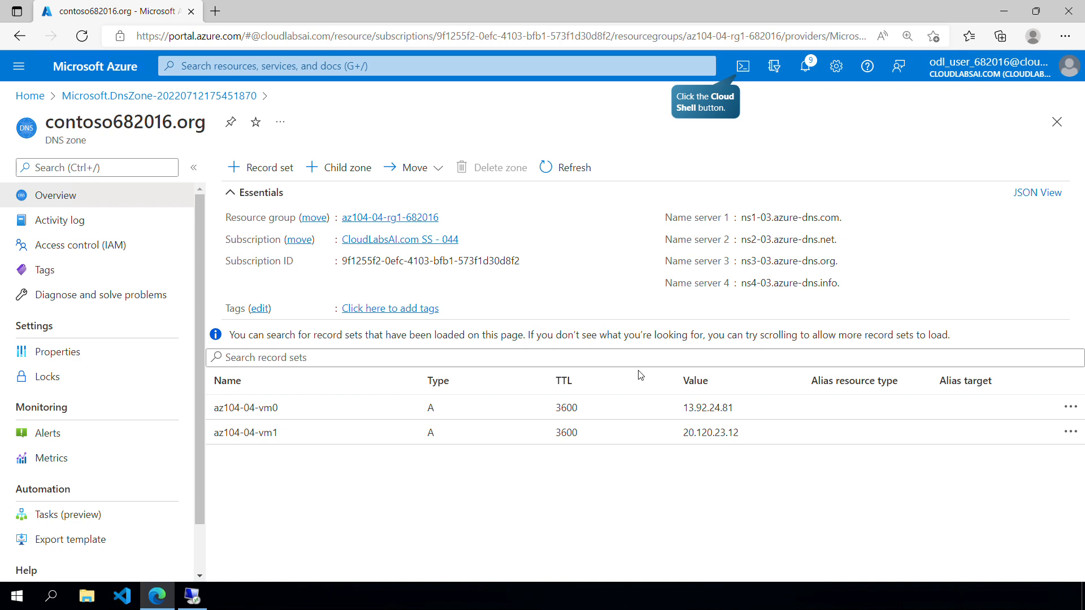
key("Right")
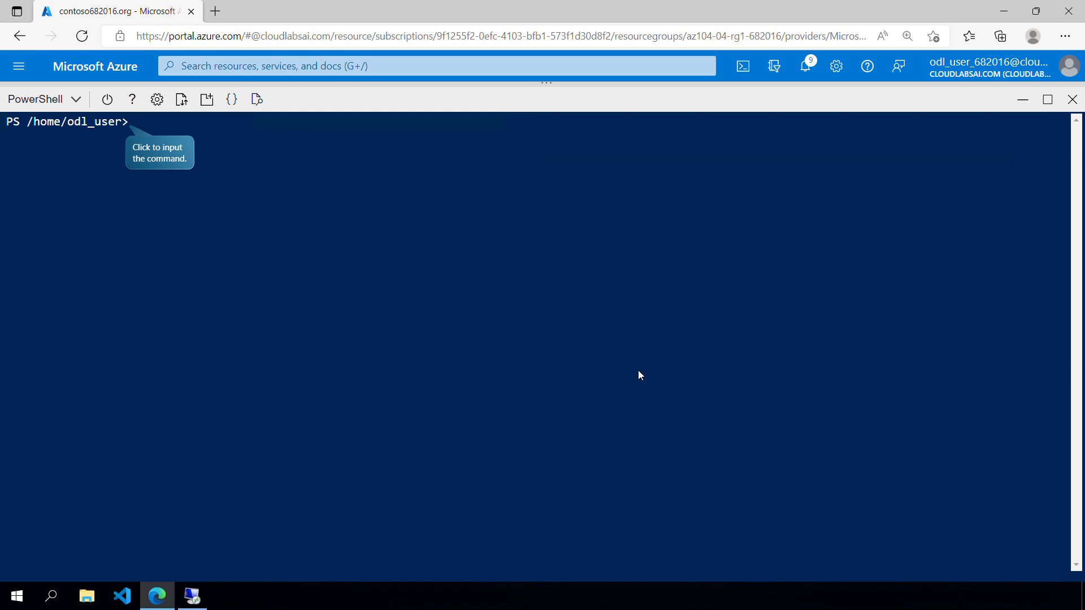
type("nslookup az104-04-vm0.contoso682016.org ns1-03.azure-dns.com.")
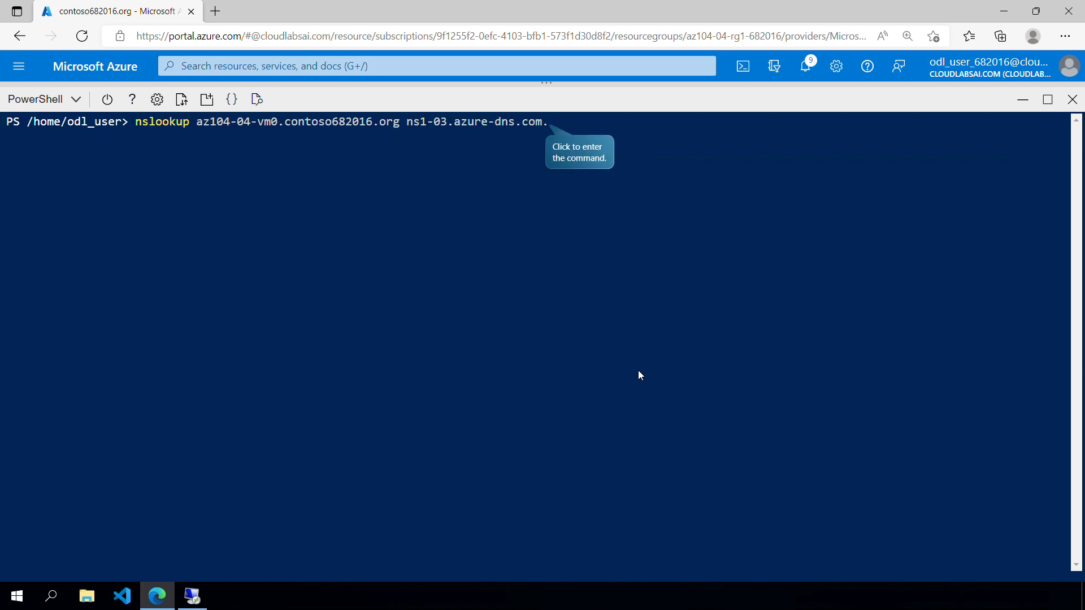
key("Return")
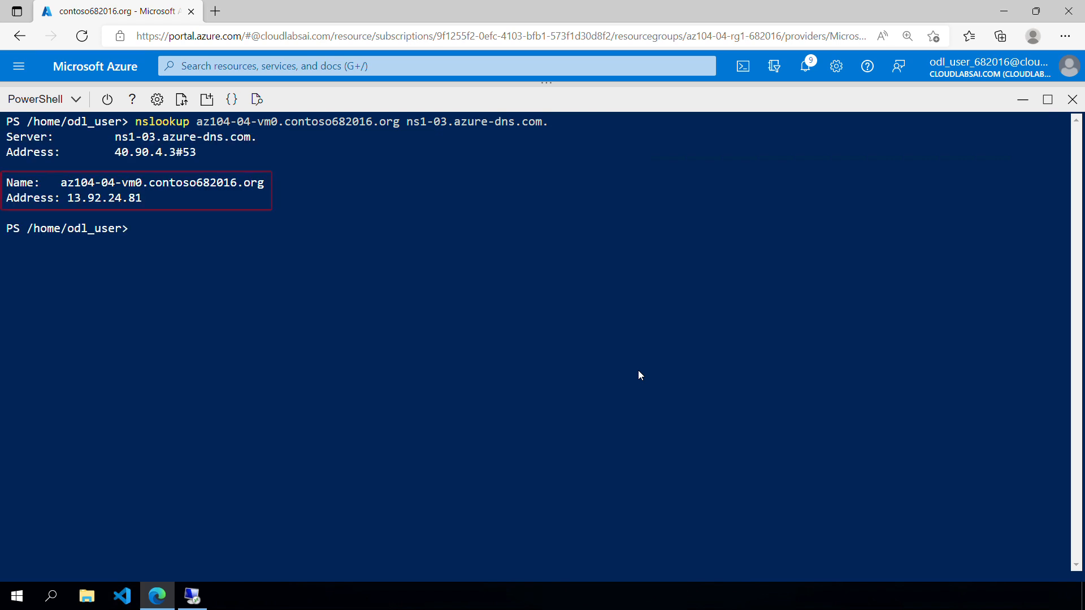